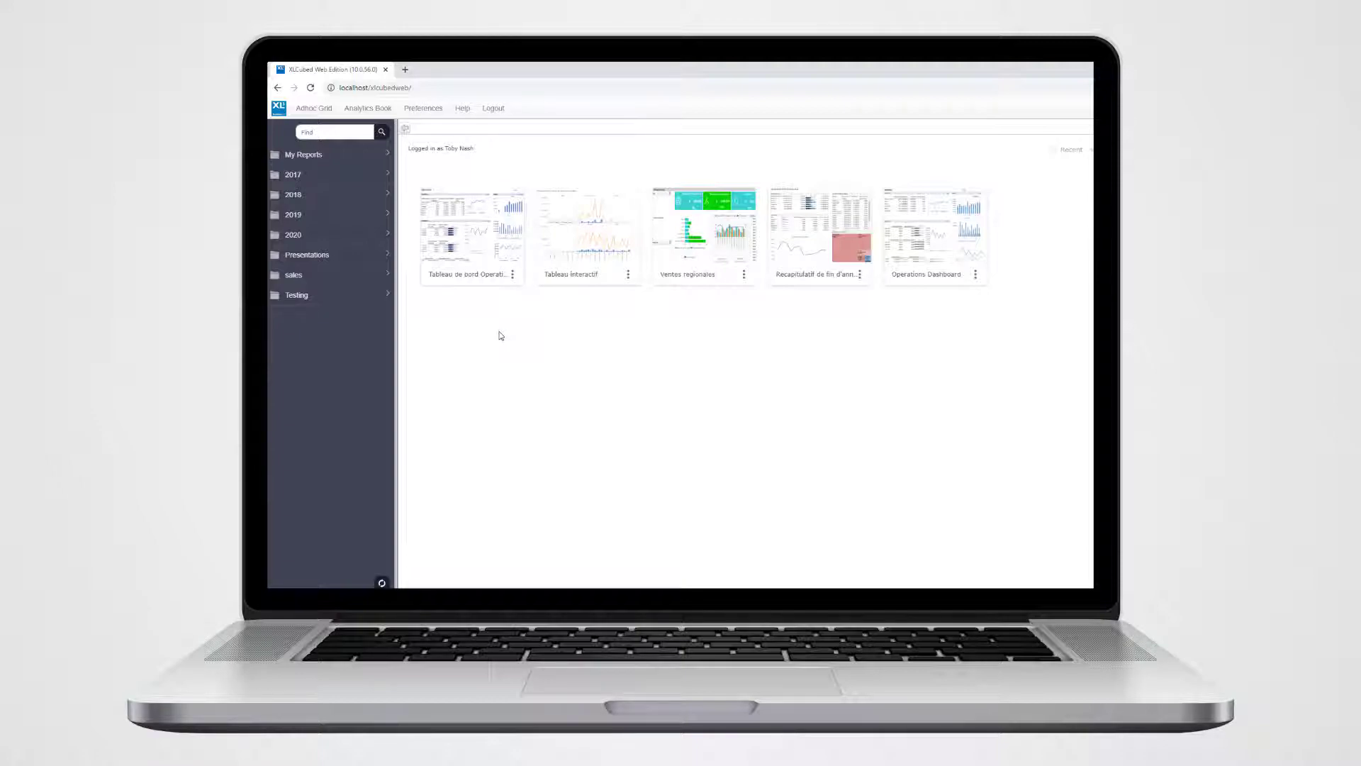
- Open the Tableau de bord Operations report from the 2020 folder of the XLCubed web portal
{"action": "left_click", "coordinate": [343, 240]}
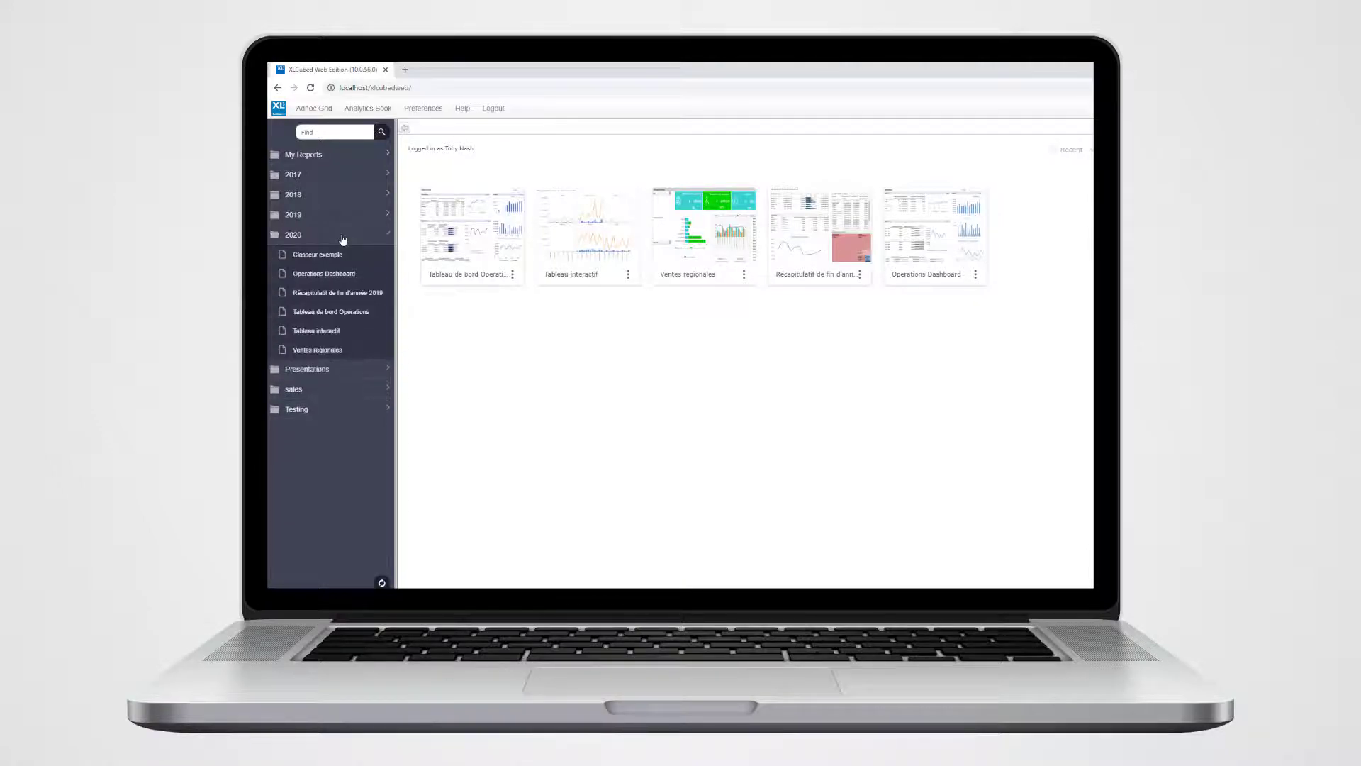
{"action": "left_click", "coordinate": [353, 313]}
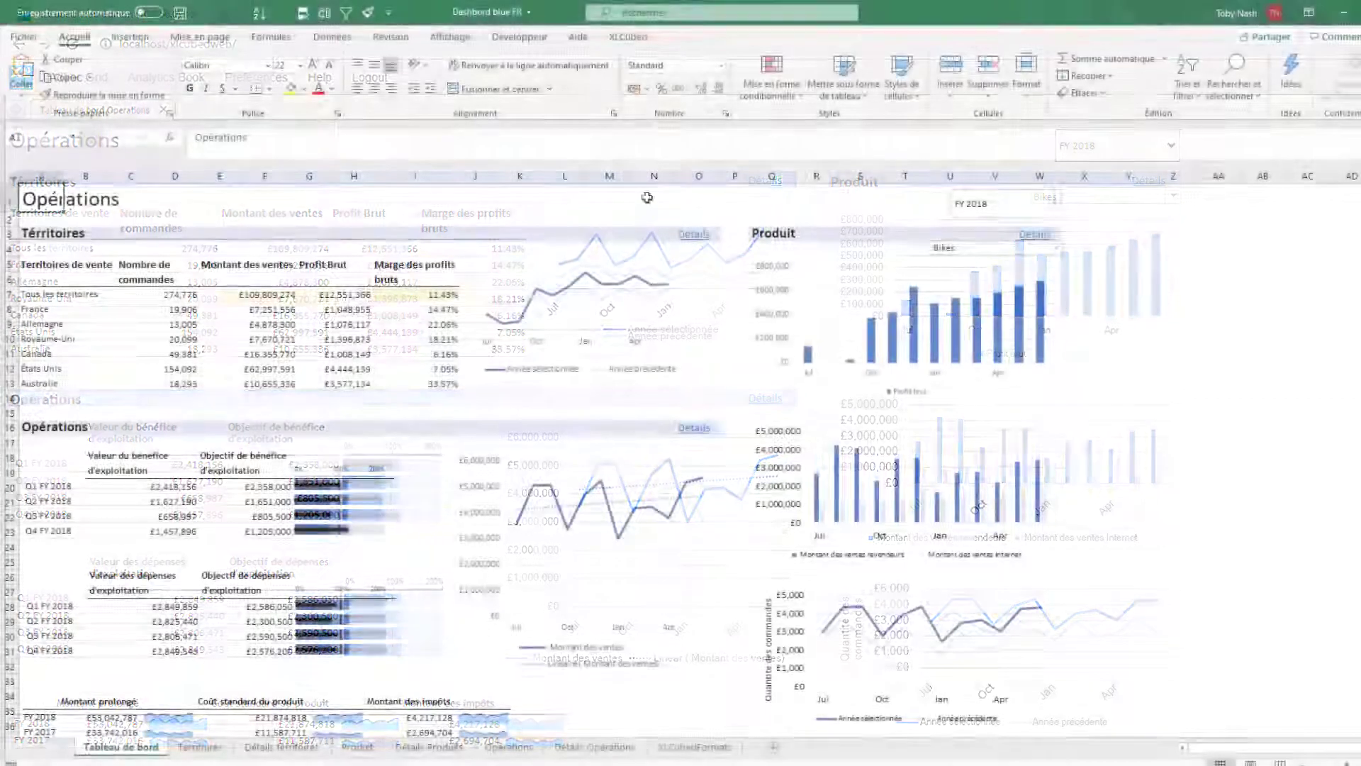
{"action": "left_click", "coordinate": [627, 37]}
{"action": "left_click", "coordinate": [510, 70]}
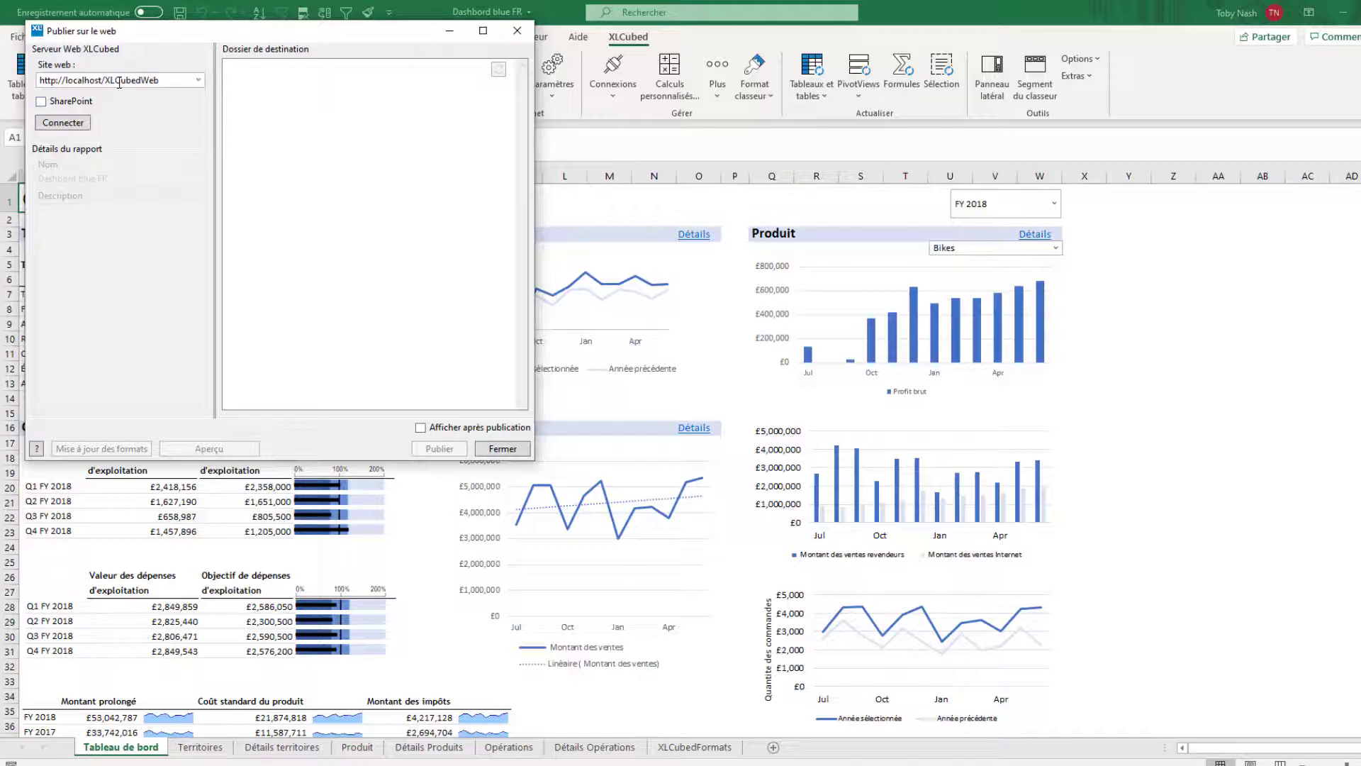
{"action": "left_click", "coordinate": [63, 123]}
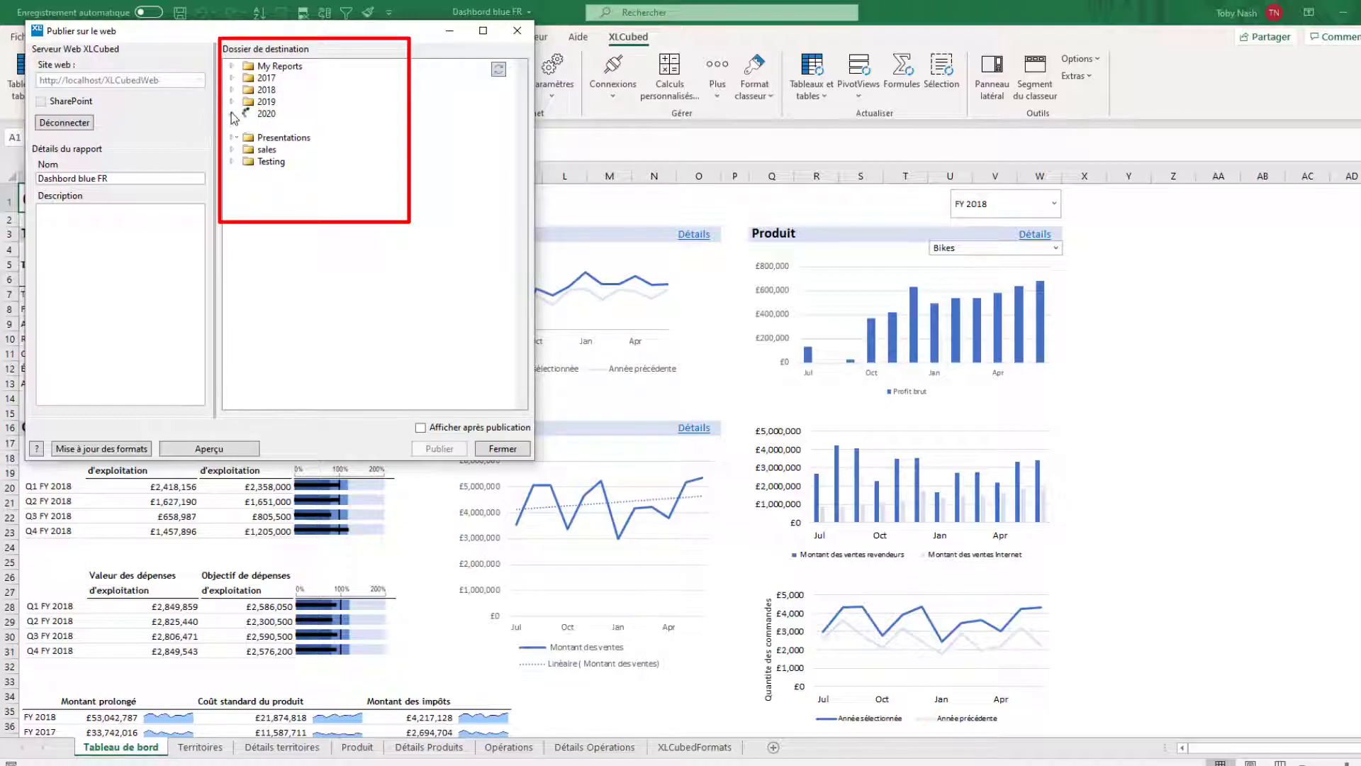
- Expand the 2020 destination folder and name the report "Tableau de bord Operations"
{"action": "left_click", "coordinate": [232, 114]}
{"action": "double_click", "coordinate": [104, 178]}
{"action": "key", "text": "ctrl+a"}
{"action": "type", "text": "Tableau de bor"}
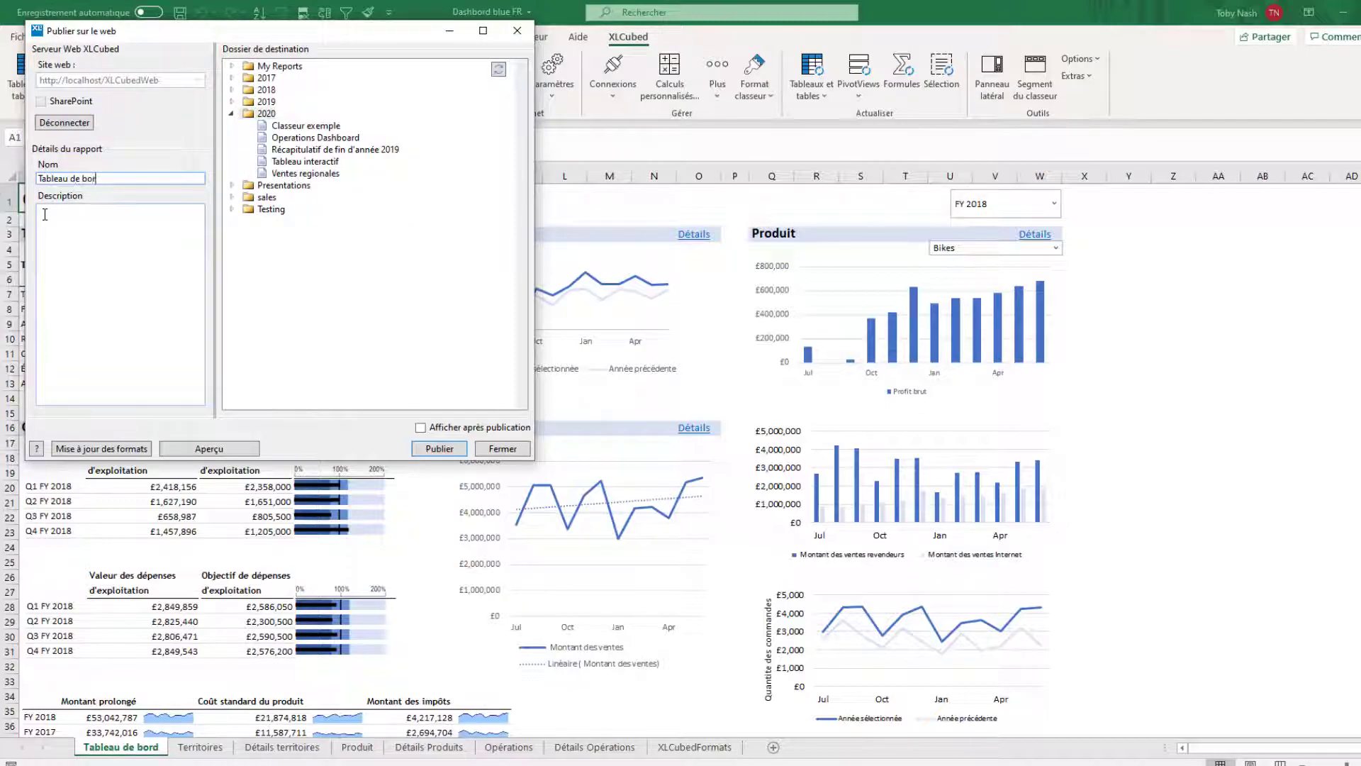
{"action": "type", "text": "d Operations"}
- Add the description "Performances des operations" and publish the report to the 2020 folder
{"action": "left_click", "coordinate": [56, 212]}
{"action": "type", "text": "Performances des "}
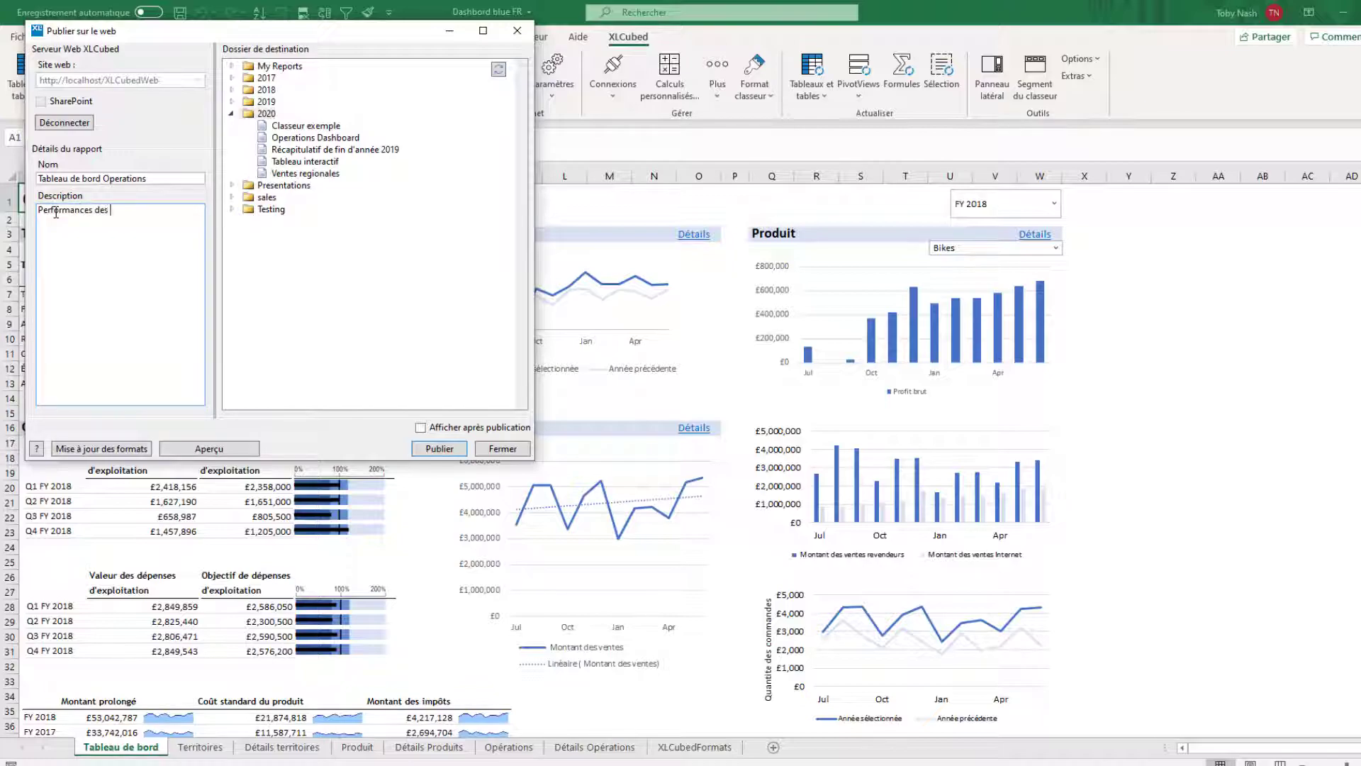
{"action": "type", "text": "operations"}
{"action": "left_click", "coordinate": [437, 449]}
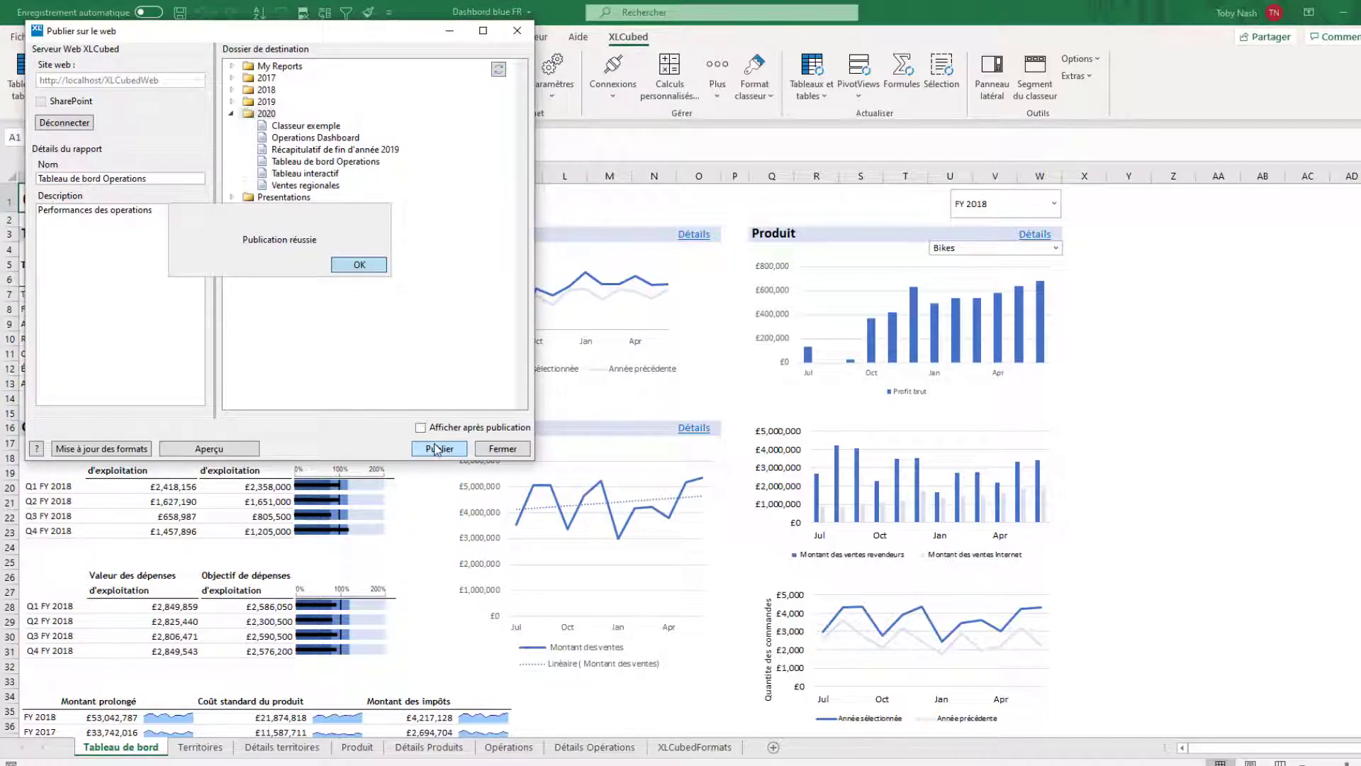
{"action": "left_click", "coordinate": [338, 267]}
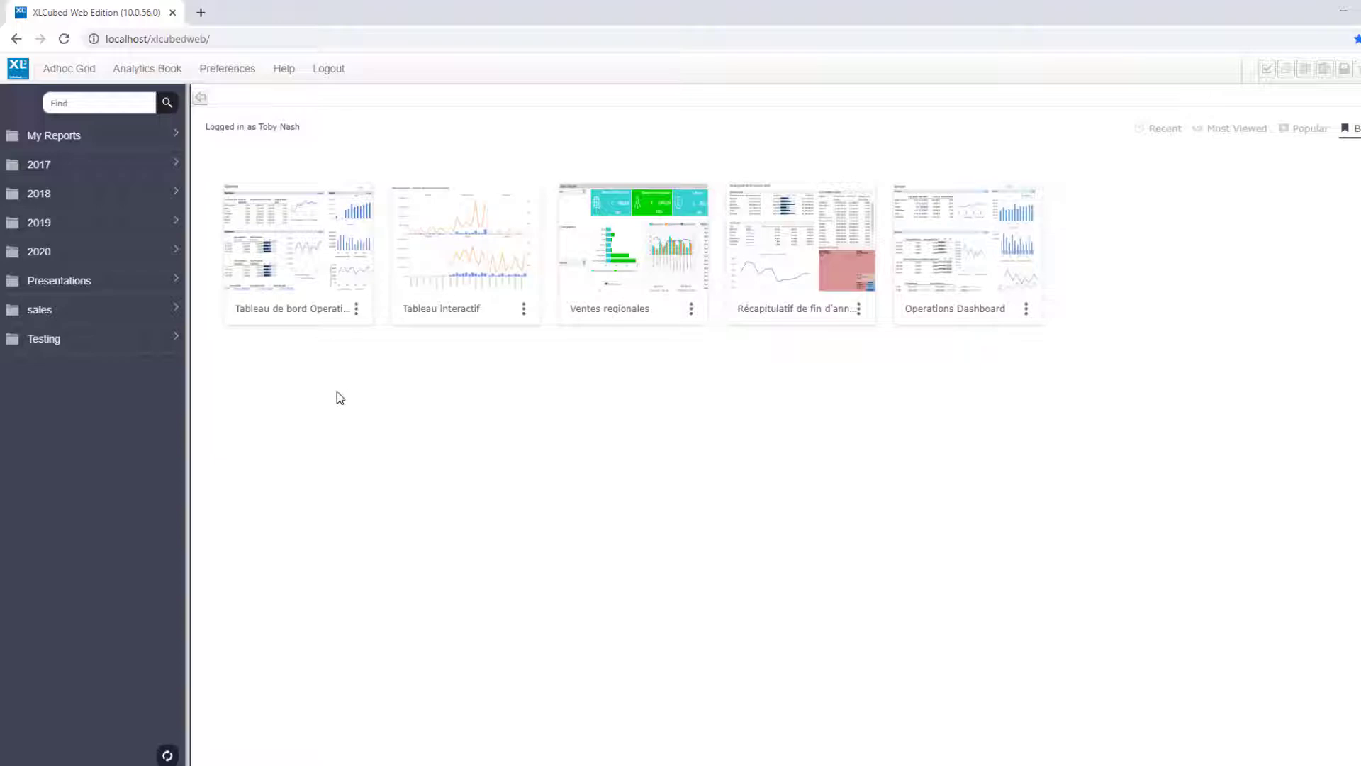
- Switch to the XLCubed web portal and open the published Tableau de bord Operations from the 2020 folder
{"action": "left_click", "coordinate": [110, 255]}
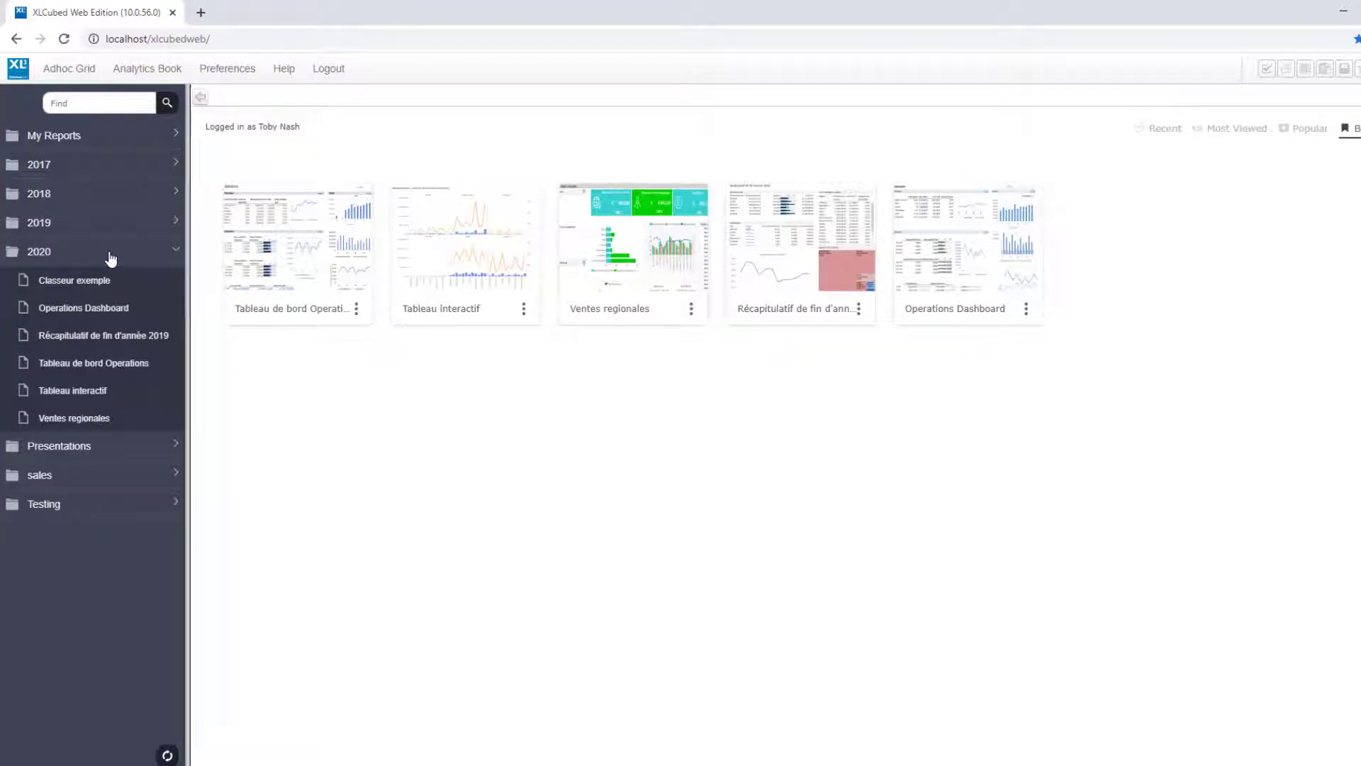
{"action": "left_click", "coordinate": [125, 363]}
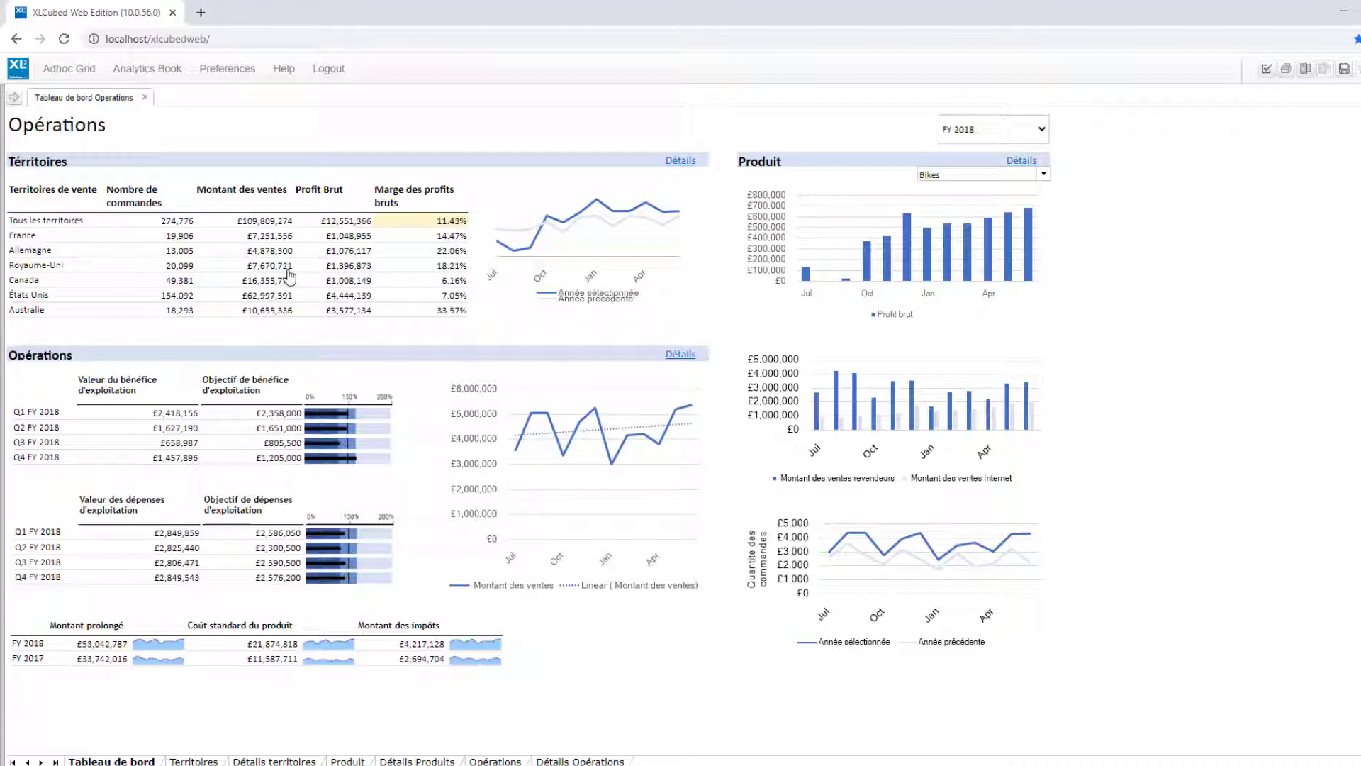
- Chart the Royaume-Uni sales amount and the Allemagne gross profit, and set the dashboard's fiscal year to FY 2017
{"action": "left_click", "coordinate": [288, 269]}
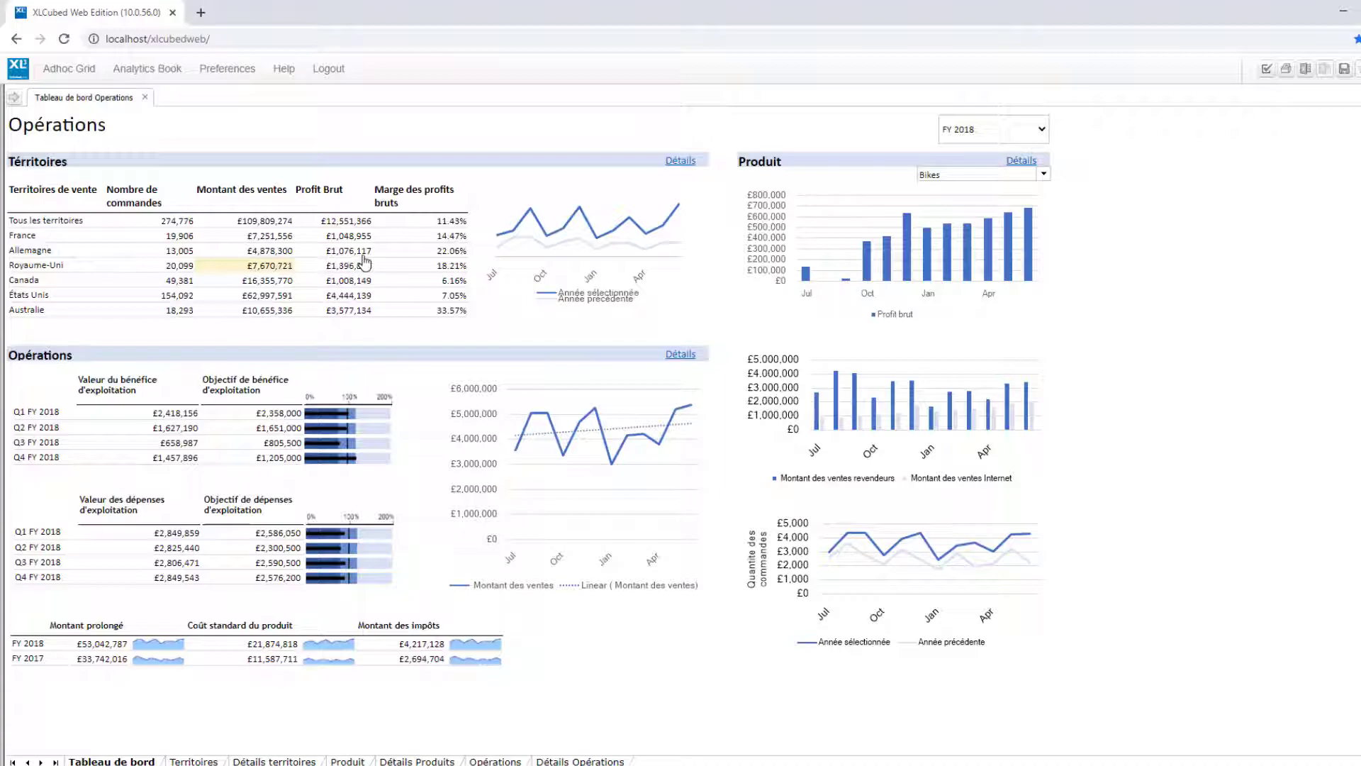
{"action": "left_click", "coordinate": [363, 252]}
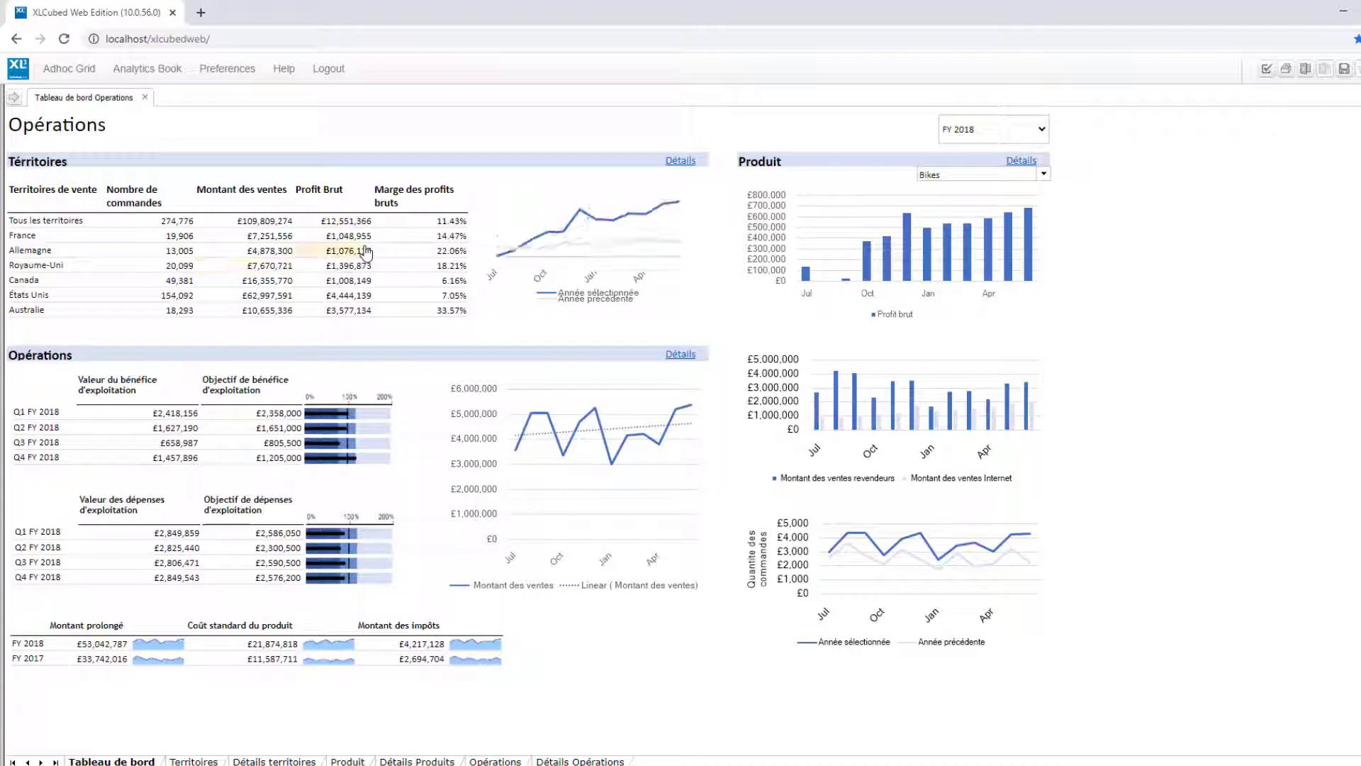
{"action": "left_click", "coordinate": [959, 133]}
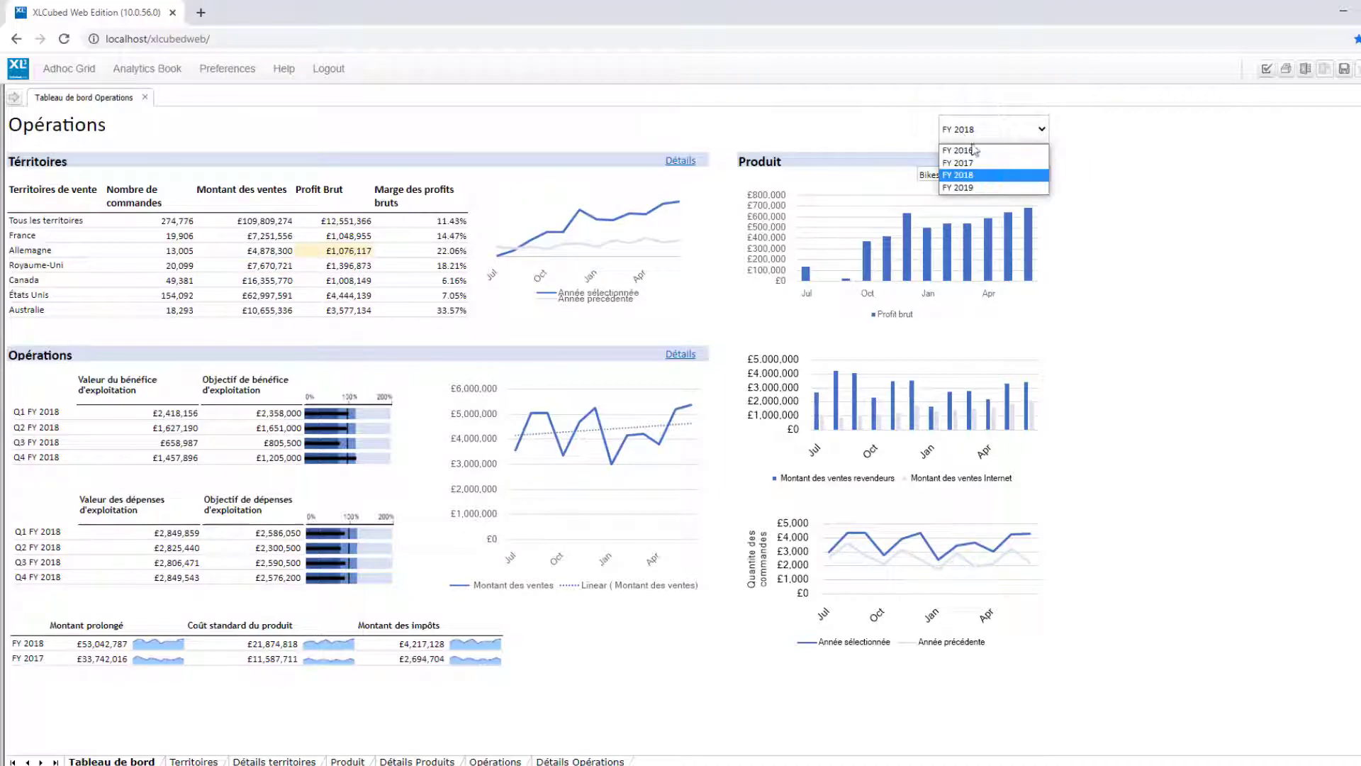
{"action": "left_click", "coordinate": [981, 163]}
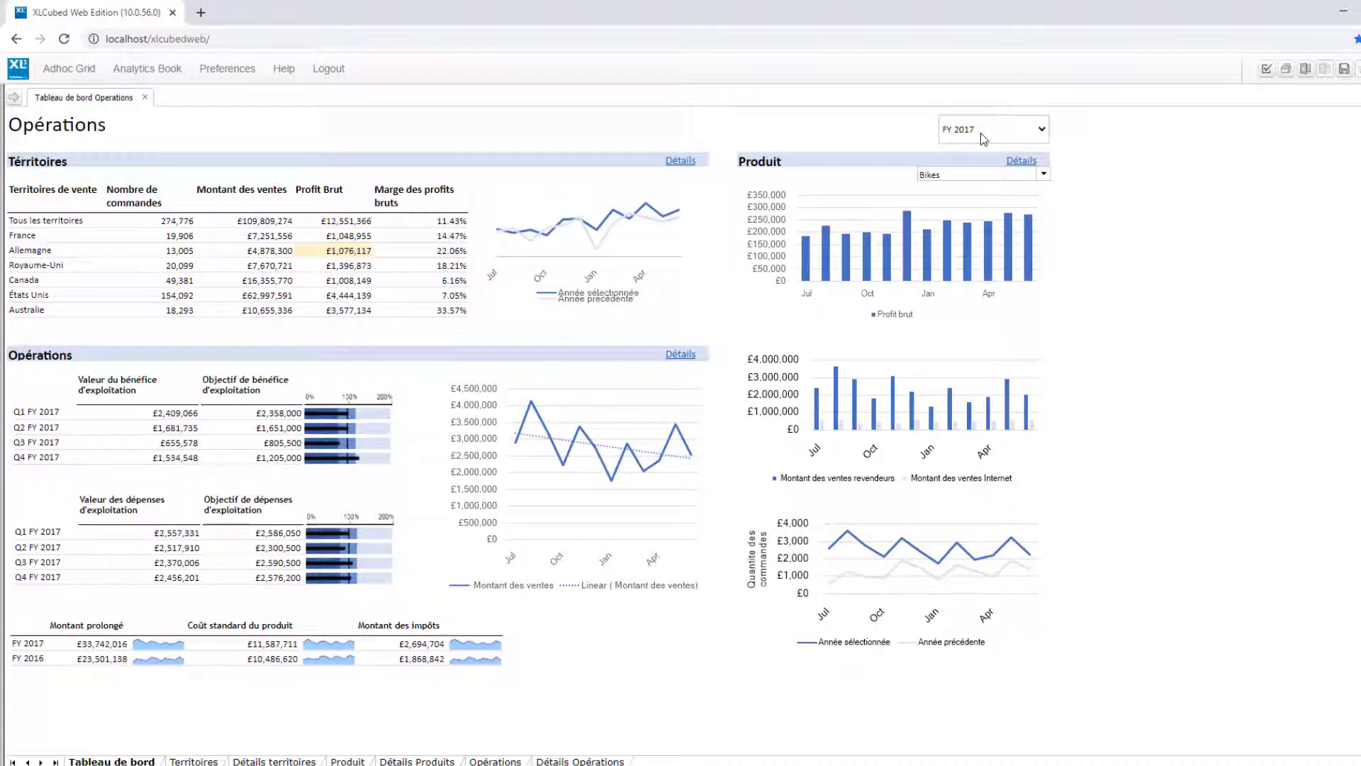
- Open the territory details and drill down through Tous les territoires into Europe
{"action": "left_click", "coordinate": [681, 161]}
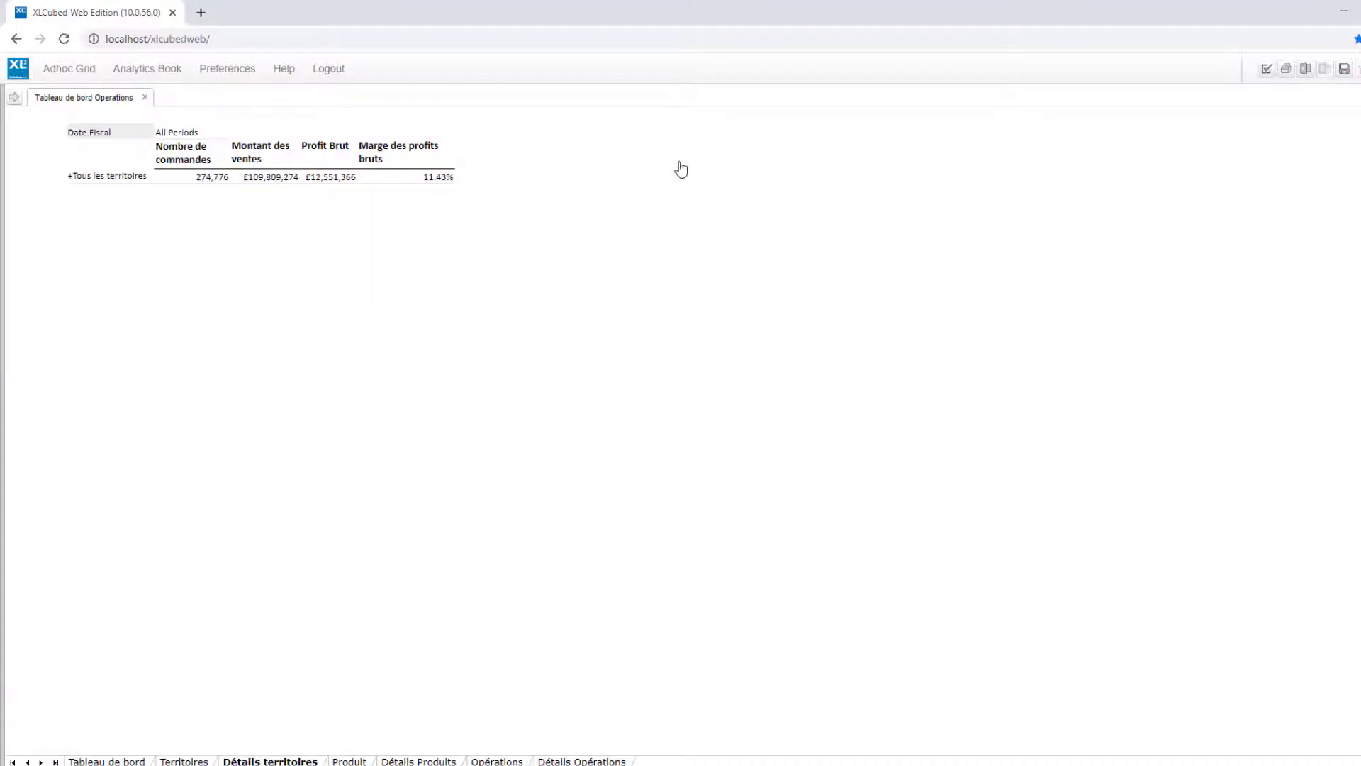
{"action": "double_click", "coordinate": [114, 180]}
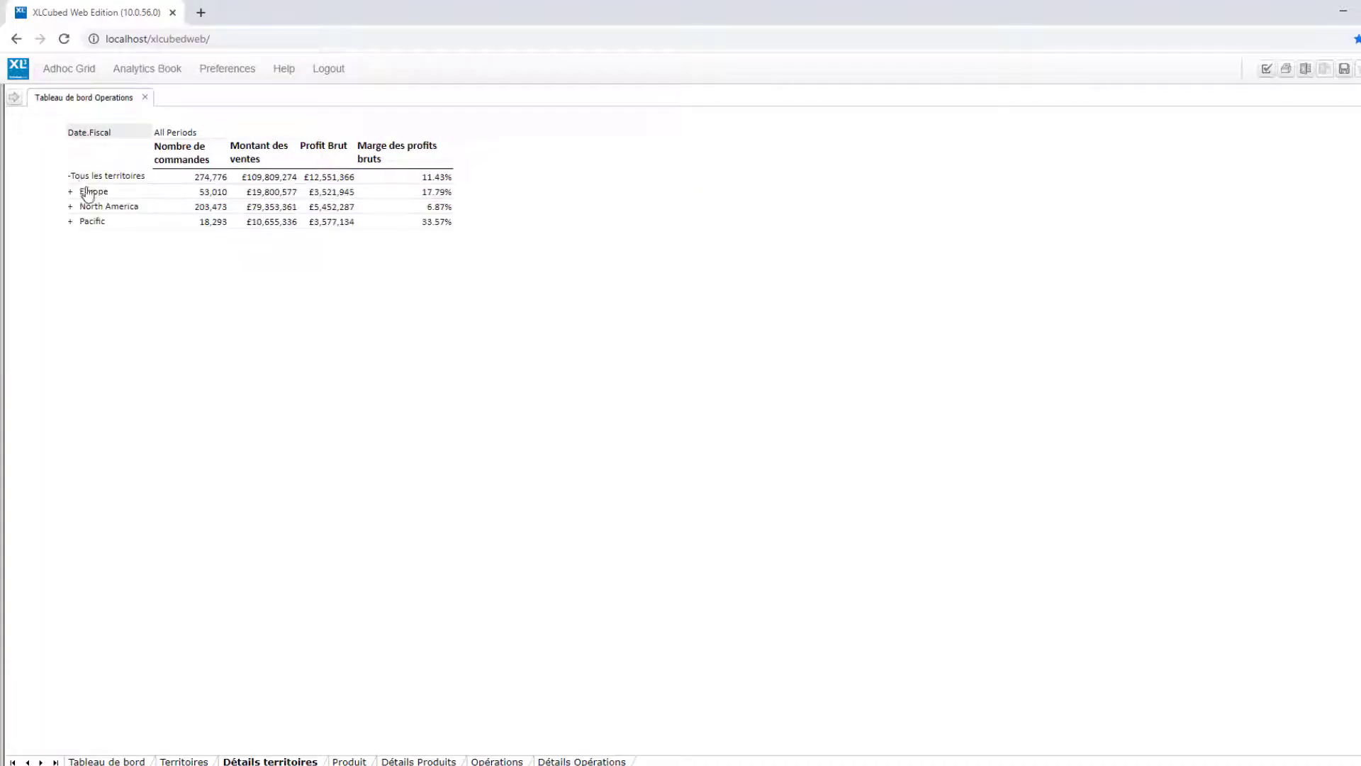
{"action": "double_click", "coordinate": [99, 193]}
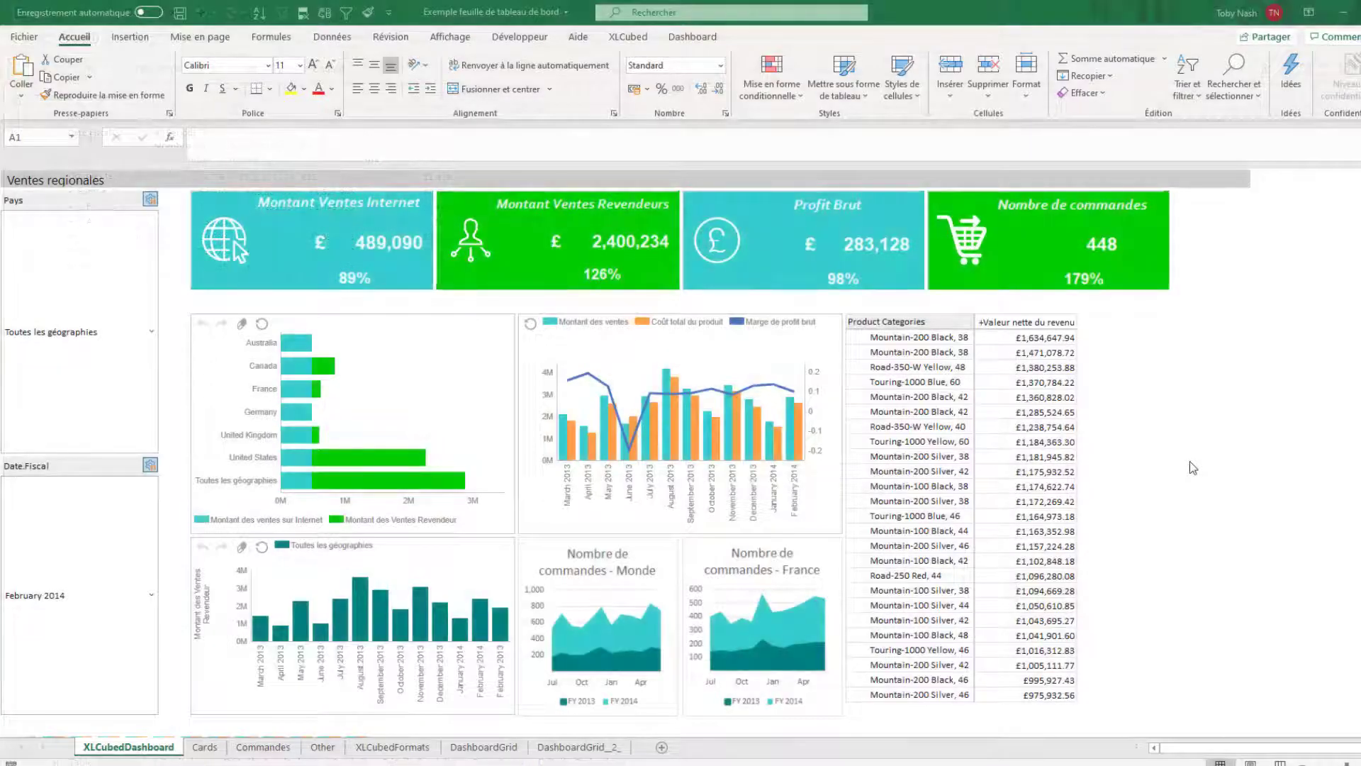
- In Excel's Ventes regionales dashboard, select September 2013 Coût total du produit, November 2013 Montant des ventes, and the Marge de profit brut series
{"action": "left_click", "coordinate": [696, 405]}
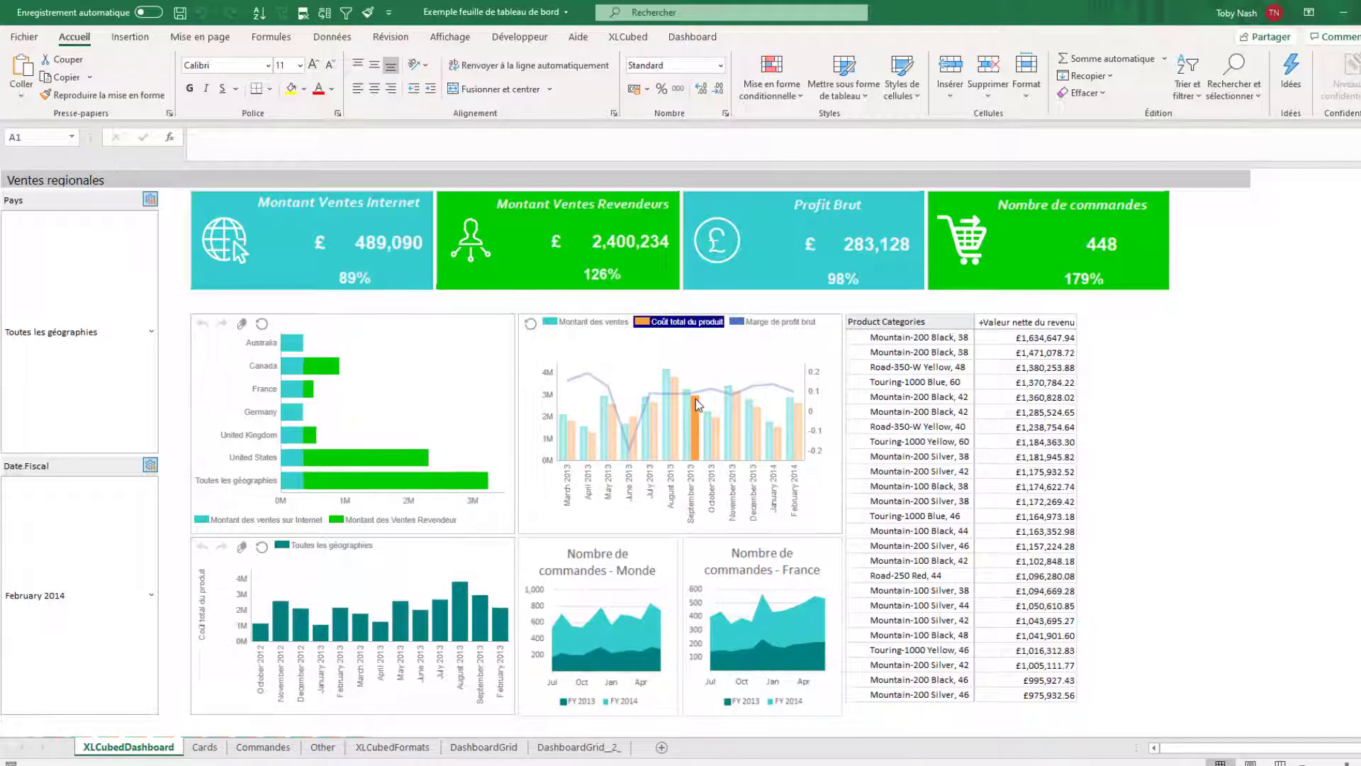
{"action": "mouse_move", "coordinate": [731, 399]}
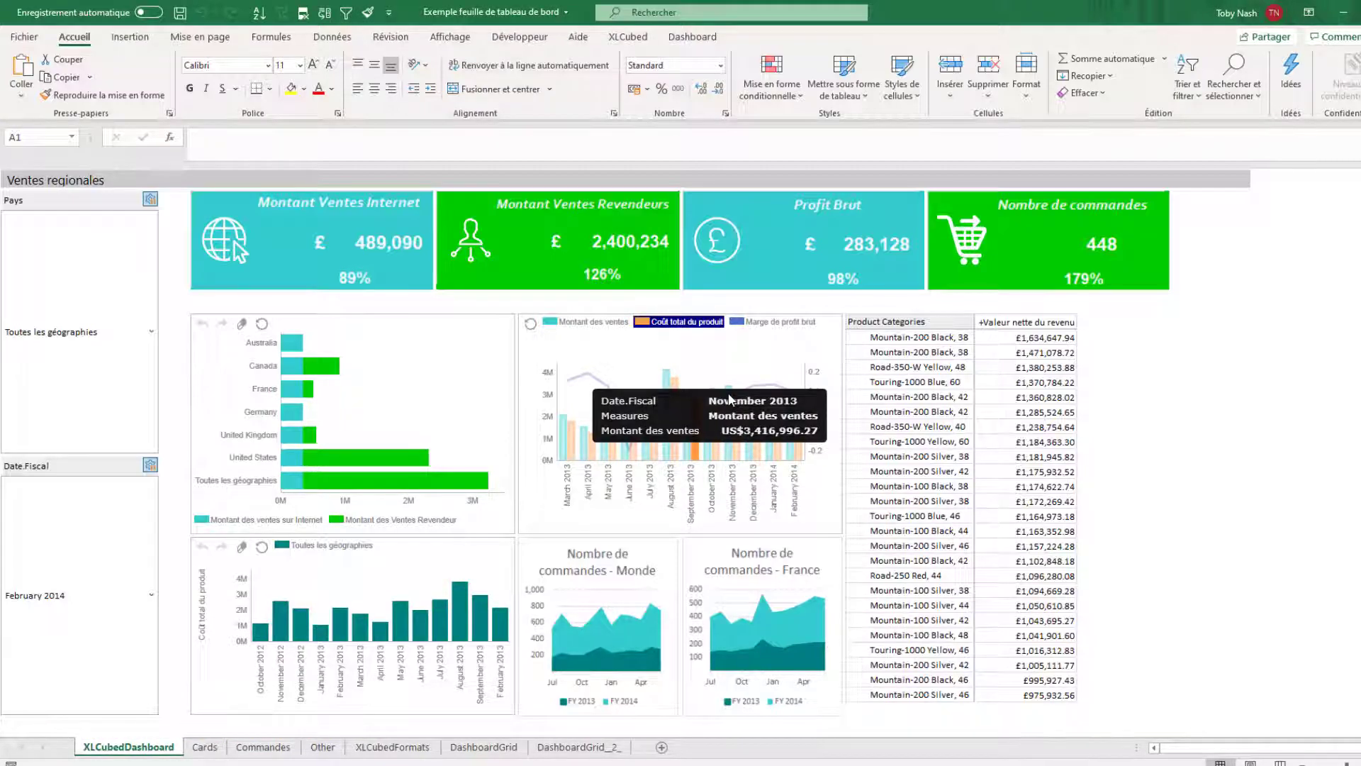
{"action": "left_click", "coordinate": [728, 390]}
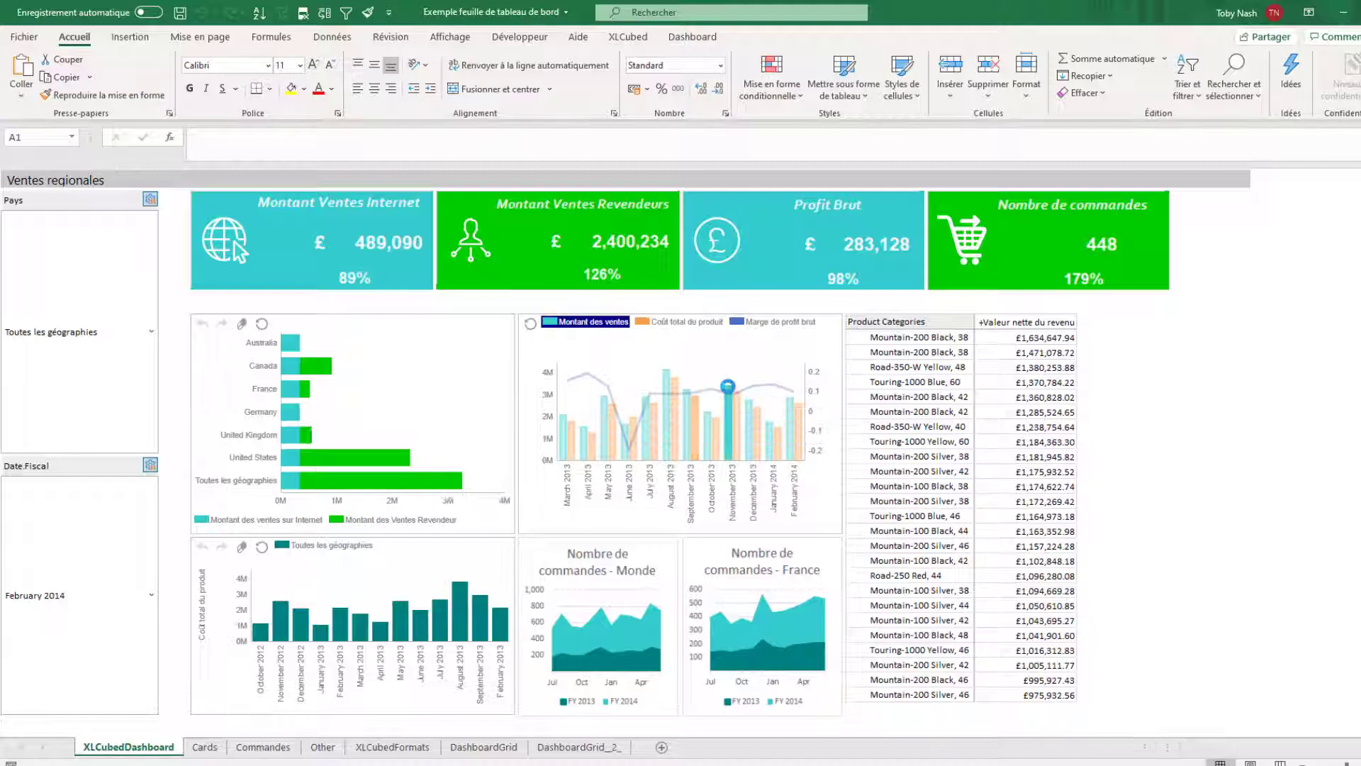
{"action": "left_click", "coordinate": [777, 323]}
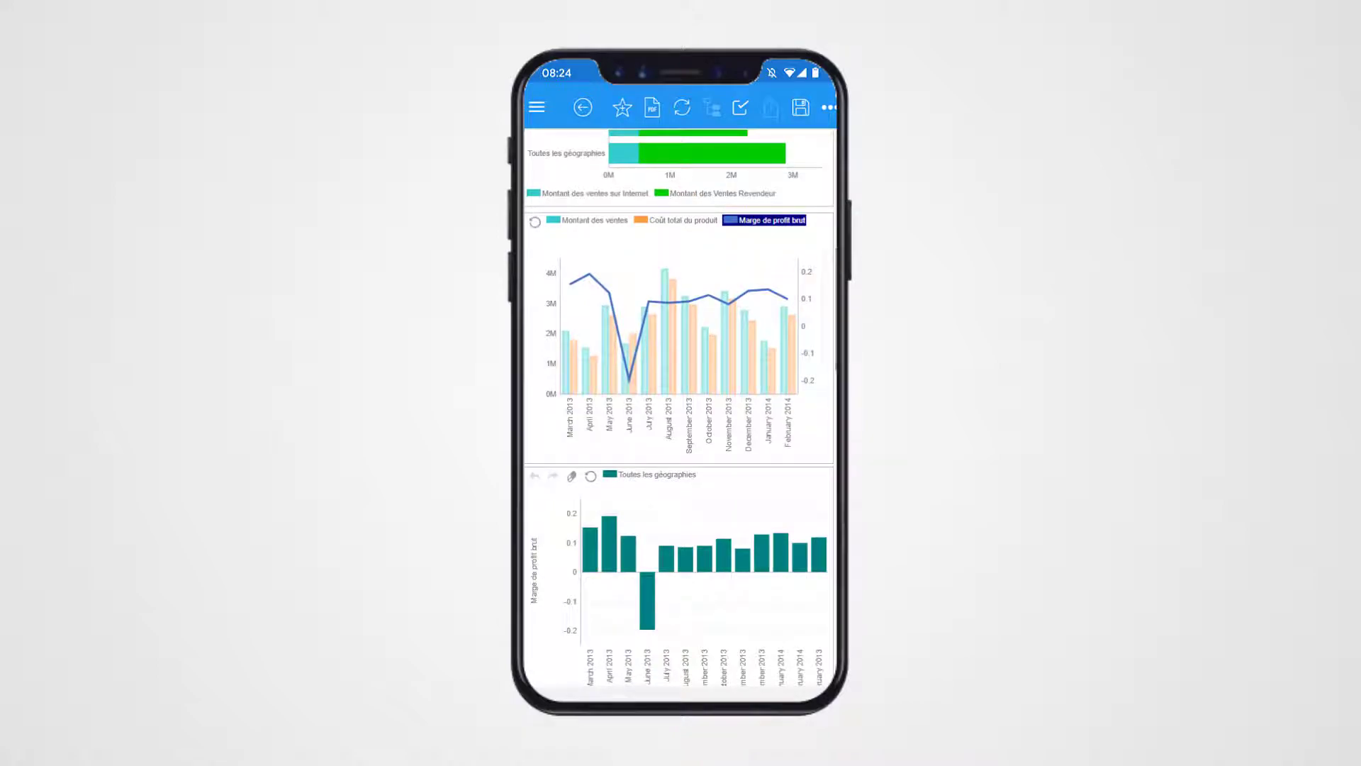
- In the mobile dashboard, select the Coût total du produit series and the Montant des ventes series in the combined chart
{"action": "left_click", "coordinate": [683, 221]}
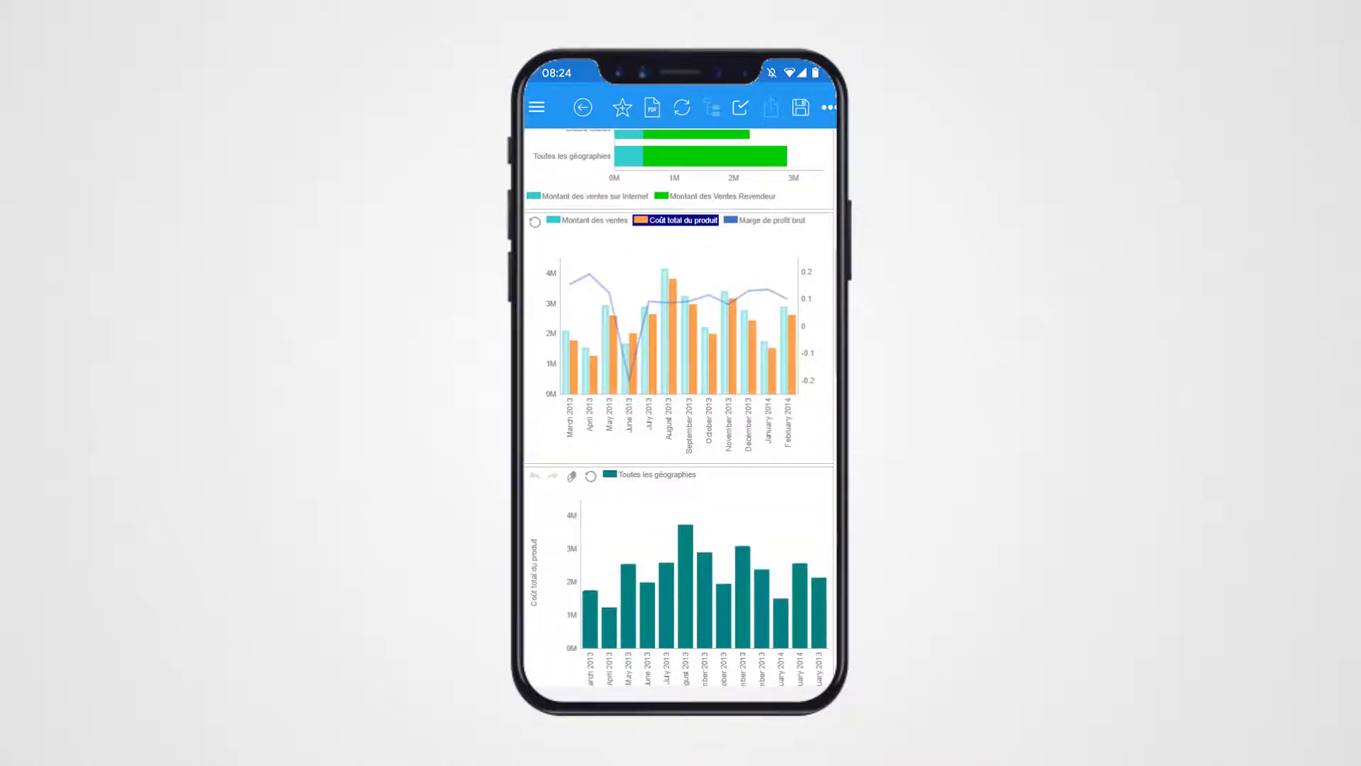
{"action": "left_click", "coordinate": [587, 221]}
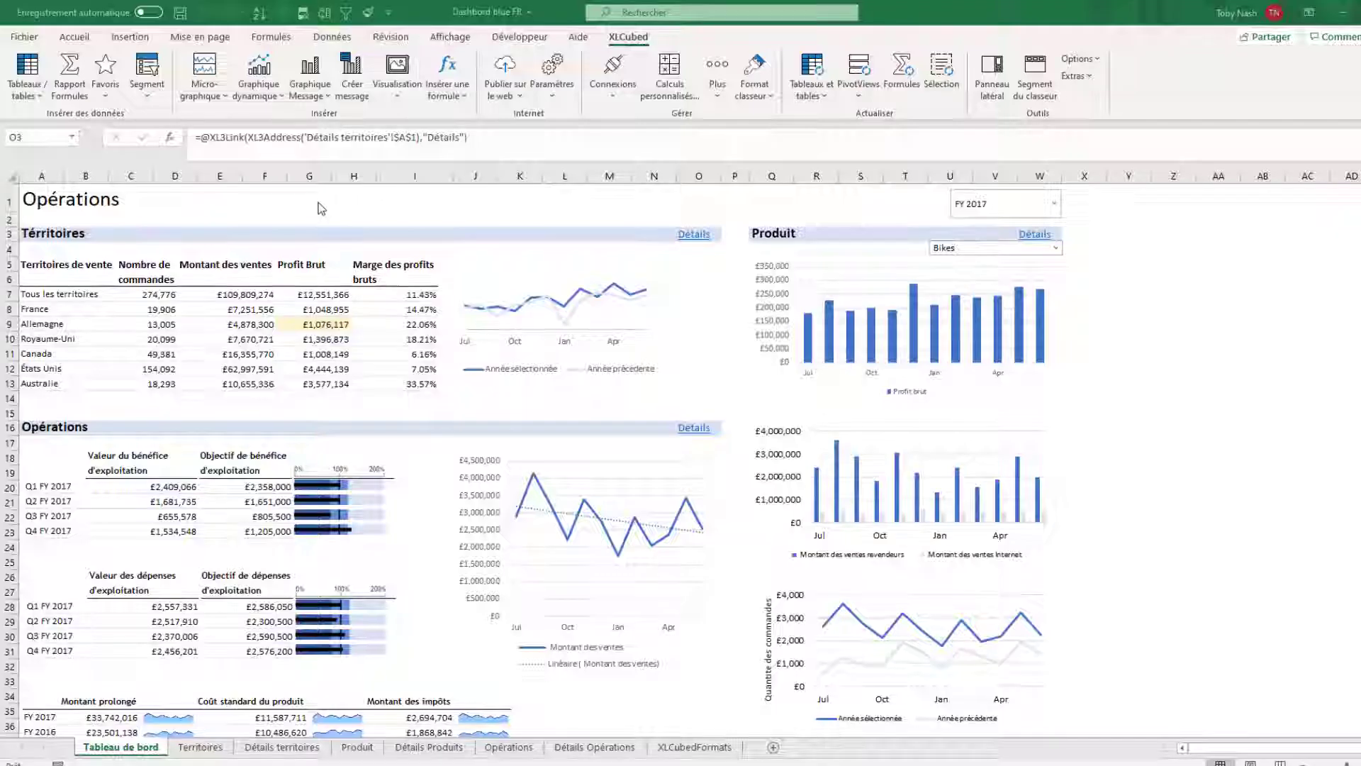
- In the Excel Operations dashboard, enter "Example de changement" in cell G1
{"action": "left_click", "coordinate": [321, 206]}
{"action": "type", "text": "Example de "}
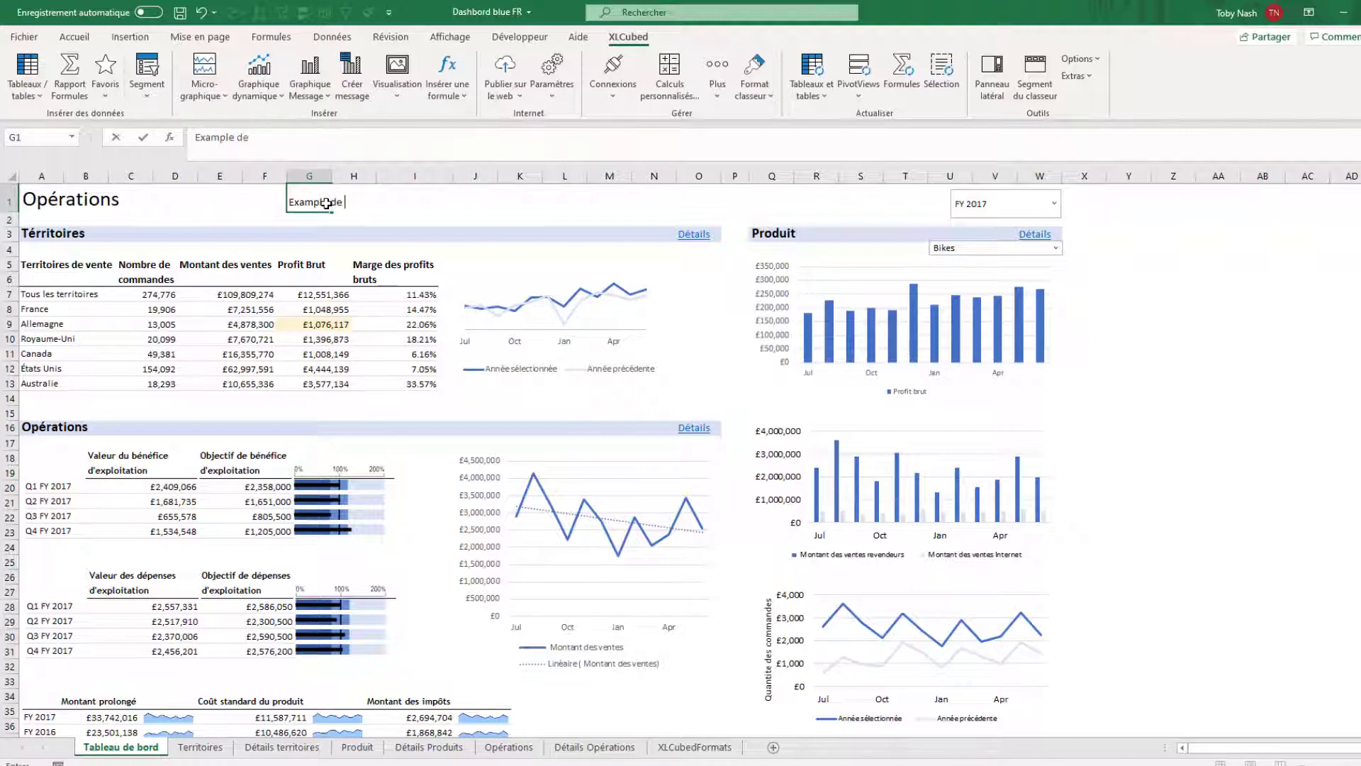
{"action": "type", "text": "changement"}
{"action": "key", "text": "Return"}
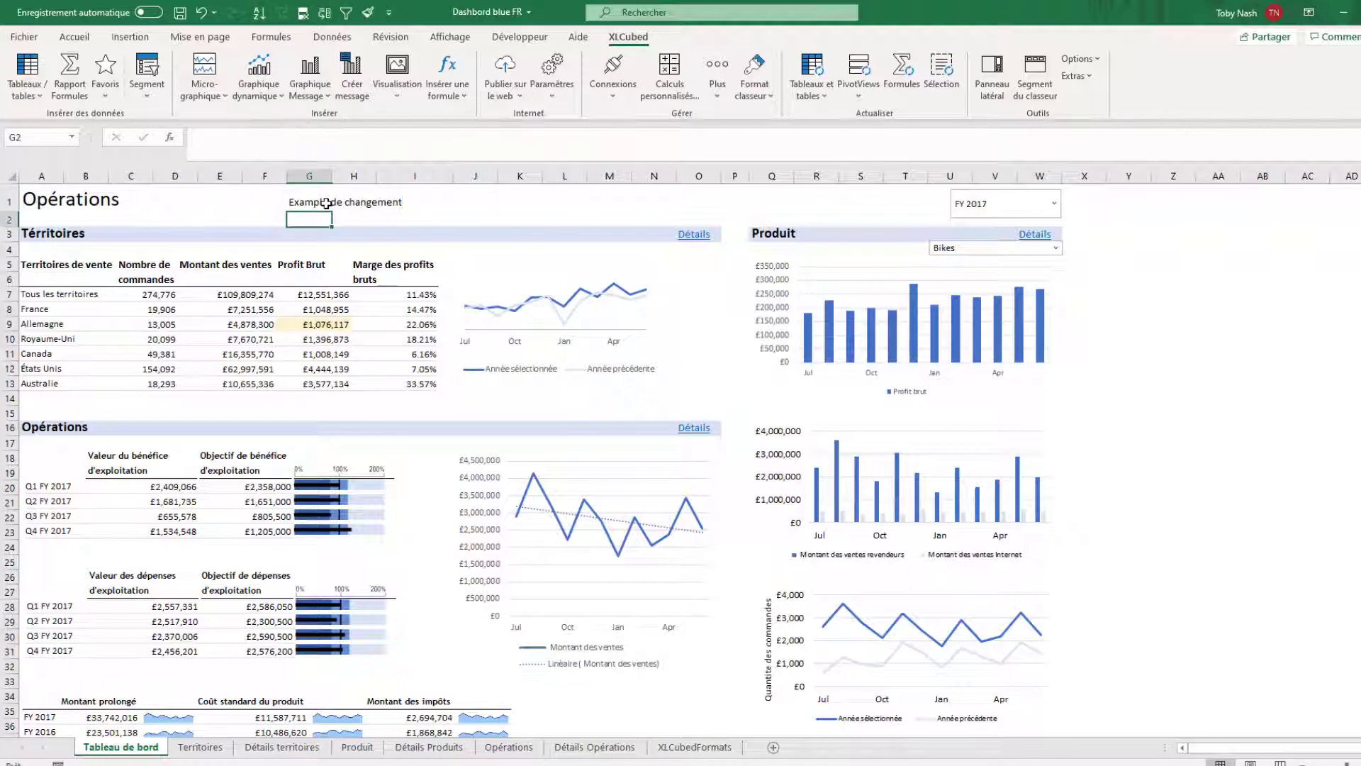
- Republish the modified workbook to the web over the existing Tableau de bord Operations report in the 2020 folder
{"action": "left_click", "coordinate": [505, 71]}
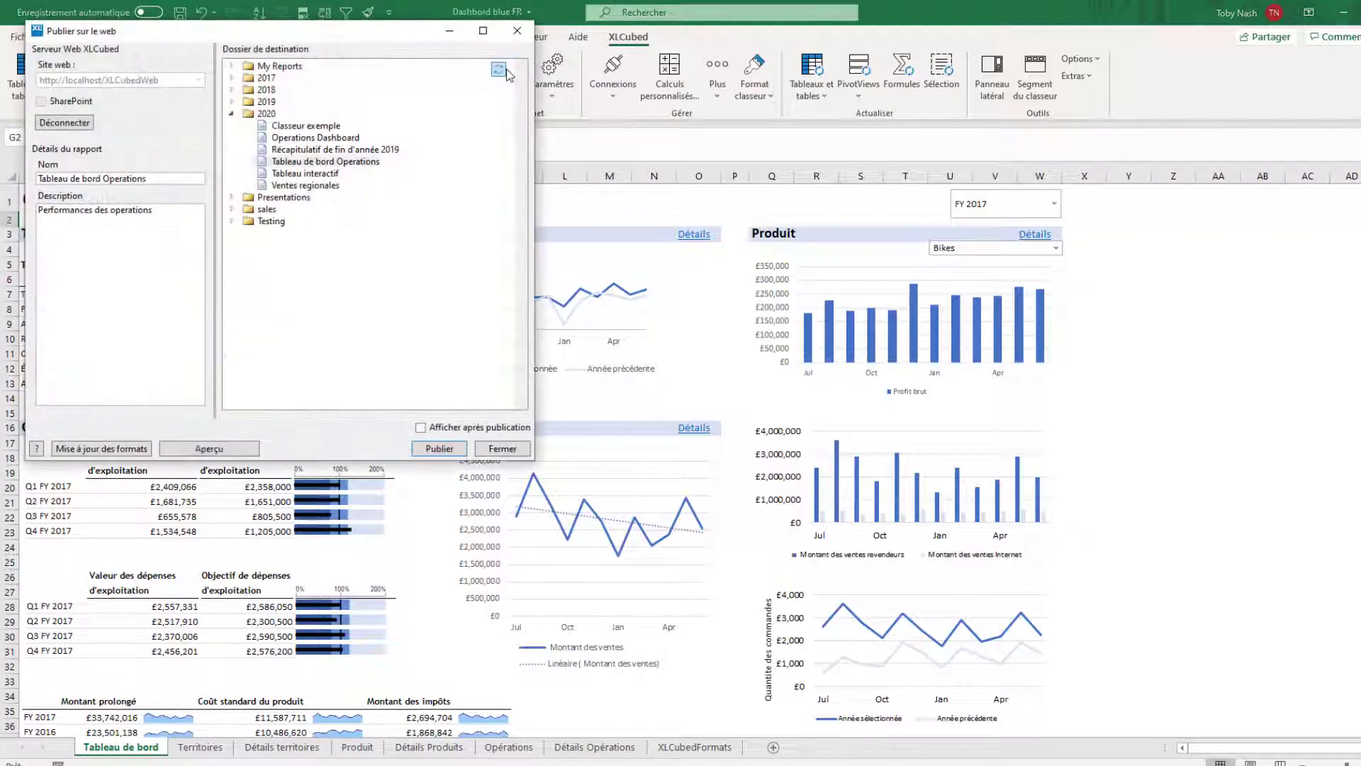
{"action": "left_click", "coordinate": [367, 163]}
{"action": "left_click", "coordinate": [453, 449]}
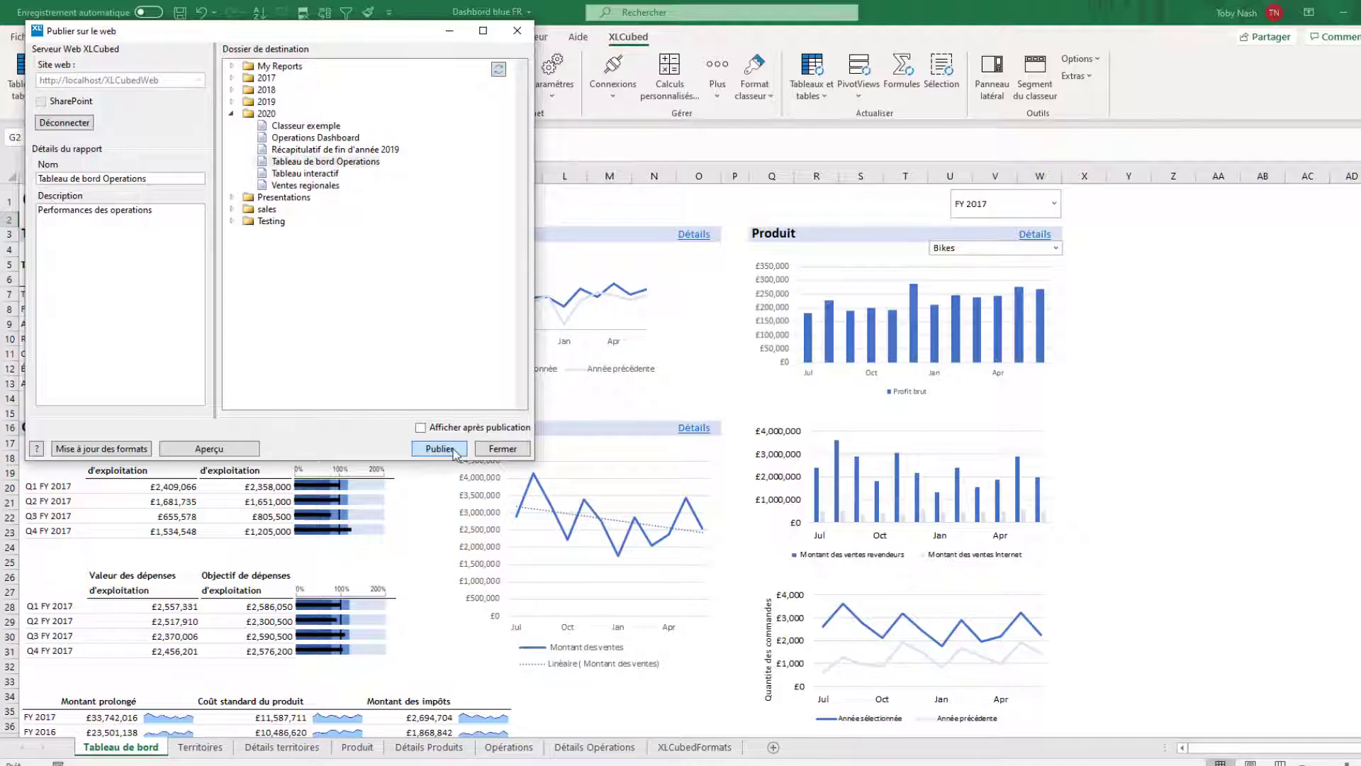
{"action": "left_click", "coordinate": [686, 448]}
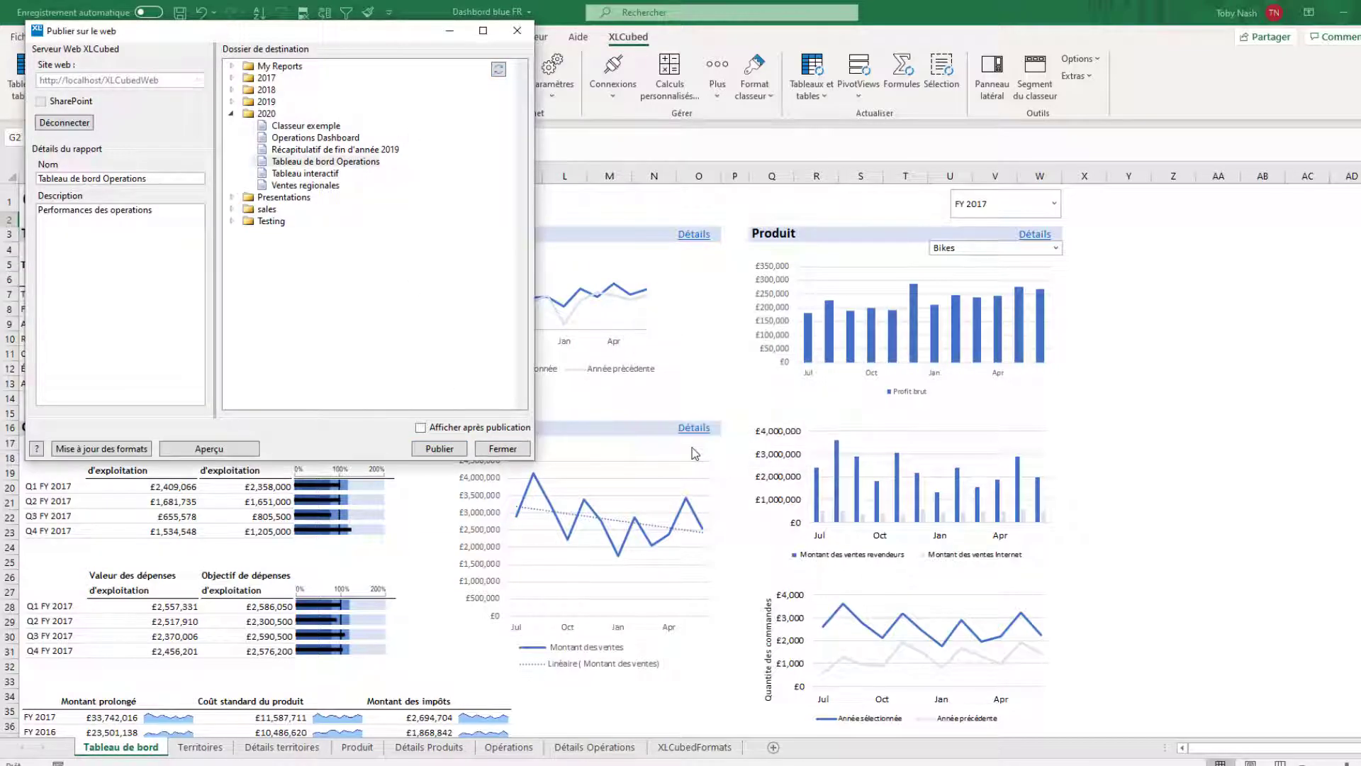
{"action": "left_click", "coordinate": [359, 265]}
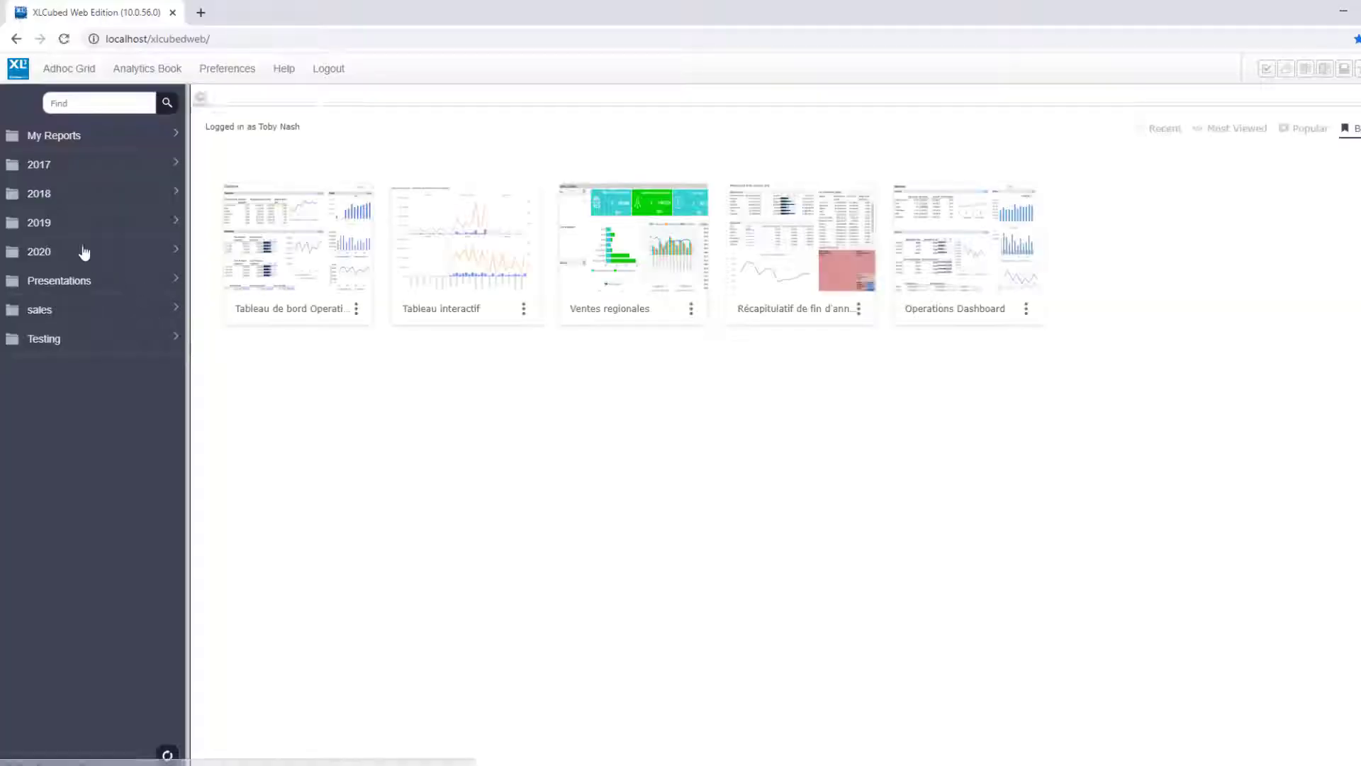
- Open the republished Tableau de bord Operations from the 2020 folder of the web portal
{"action": "left_click", "coordinate": [82, 251]}
{"action": "left_click", "coordinate": [116, 363]}
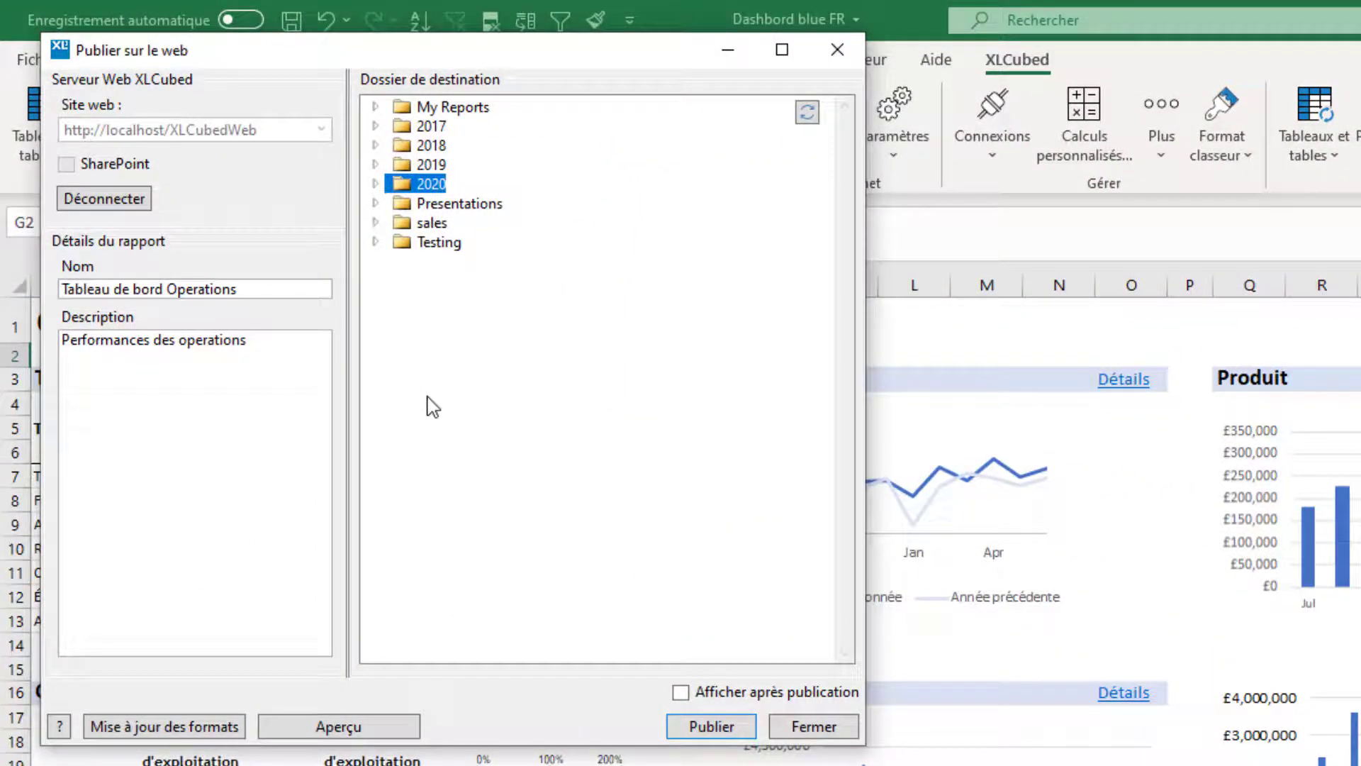
- In Excel's web publishing dialog, manage Tableau de bord Operations in the 2020 folder and display its version history
{"action": "left_click", "coordinate": [374, 185]}
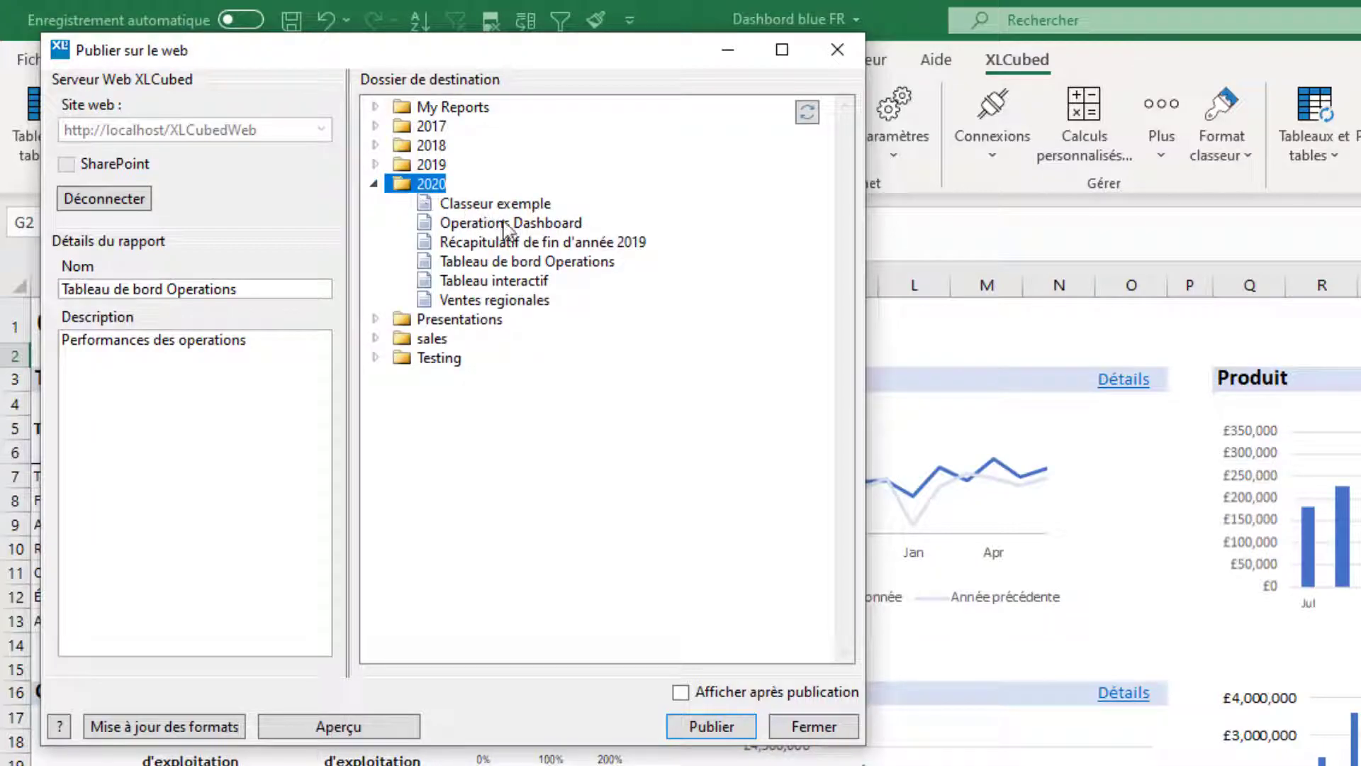
{"action": "left_click", "coordinate": [521, 261]}
{"action": "right_click", "coordinate": [516, 262]}
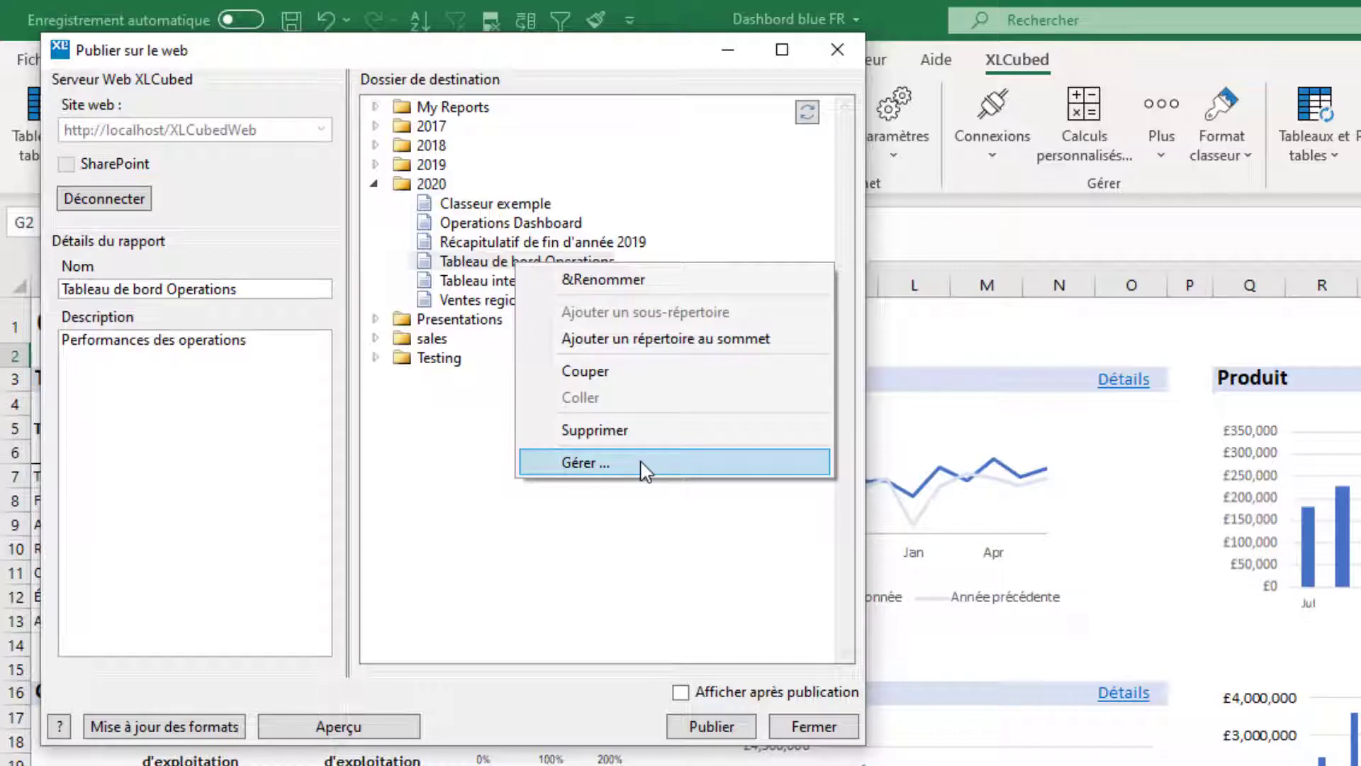
{"action": "left_click", "coordinate": [645, 464]}
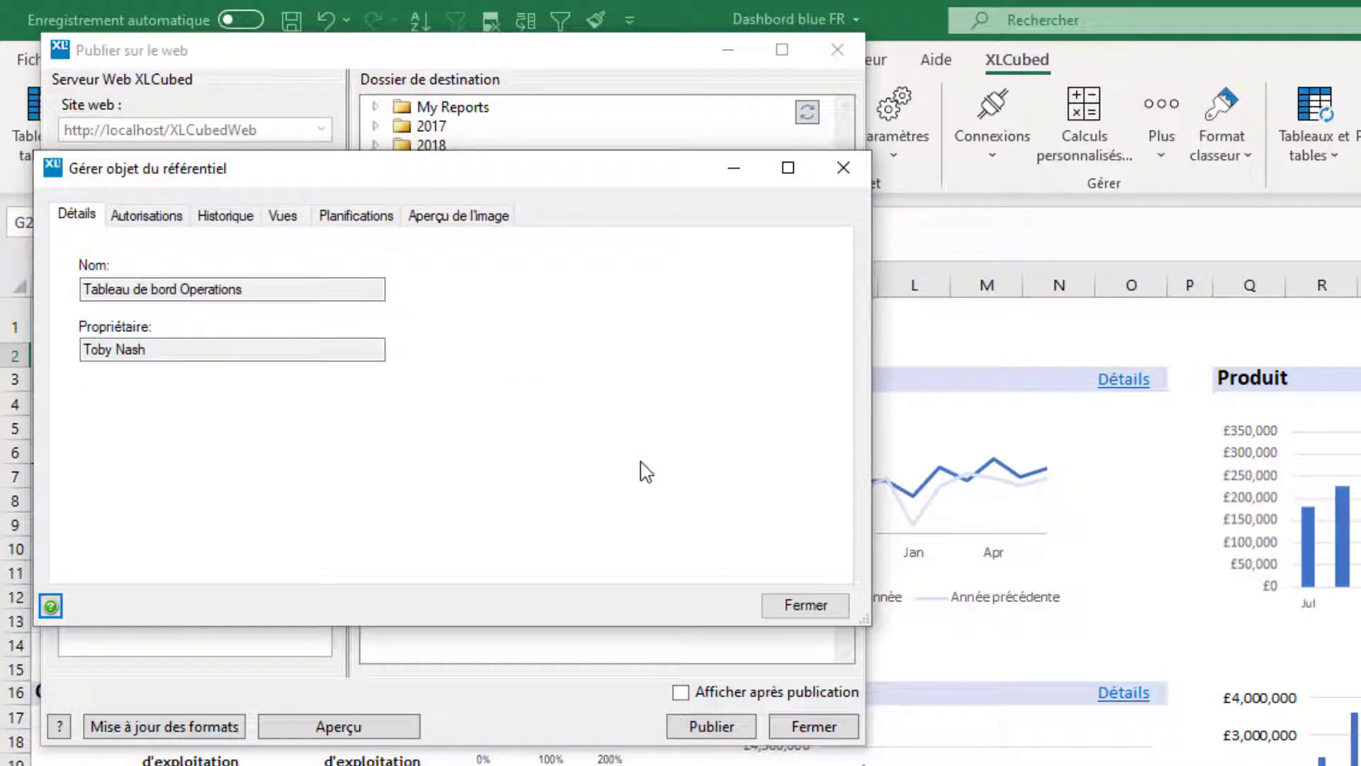
{"action": "left_click", "coordinate": [243, 223]}
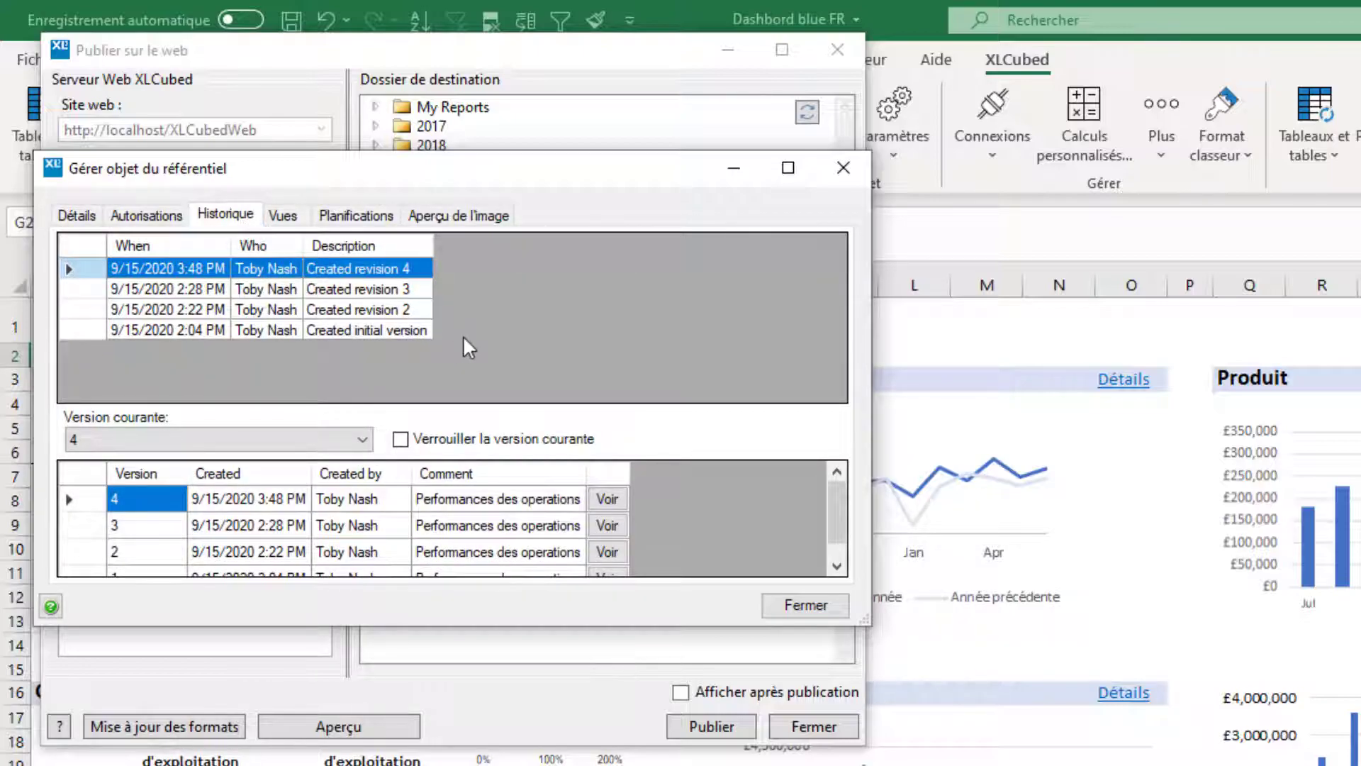
- Set the report's current version to 3 and close the management and publishing dialogs
{"action": "left_click", "coordinate": [360, 447]}
{"action": "left_click", "coordinate": [322, 489]}
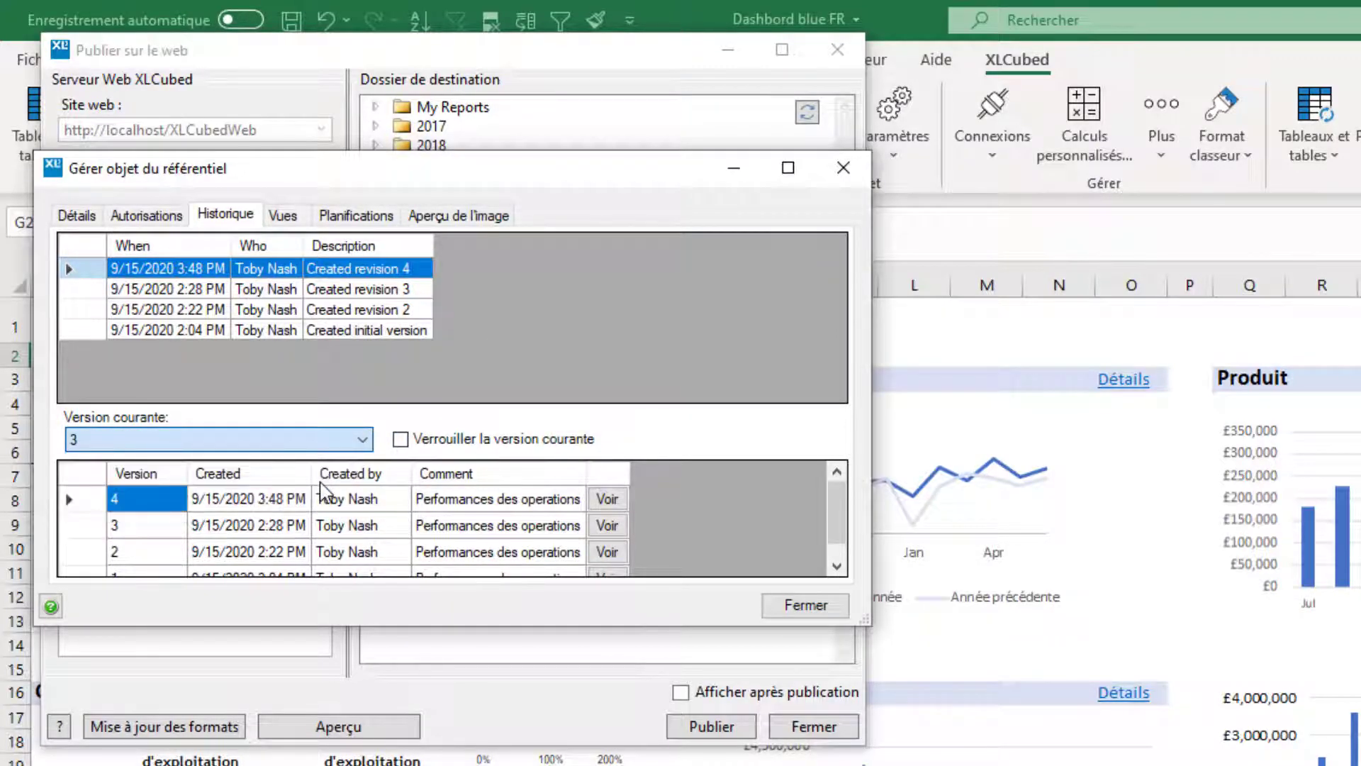
{"action": "left_click", "coordinate": [792, 606]}
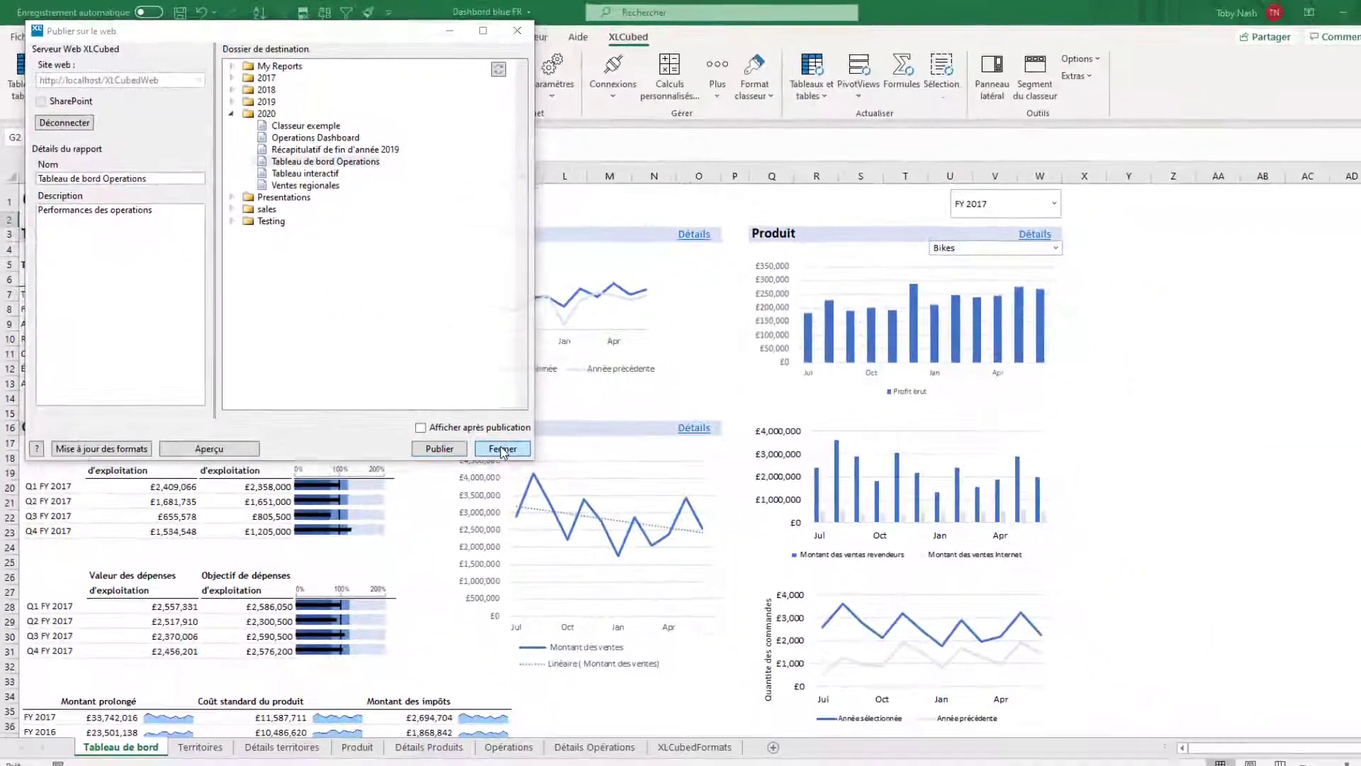
{"action": "left_click", "coordinate": [813, 725]}
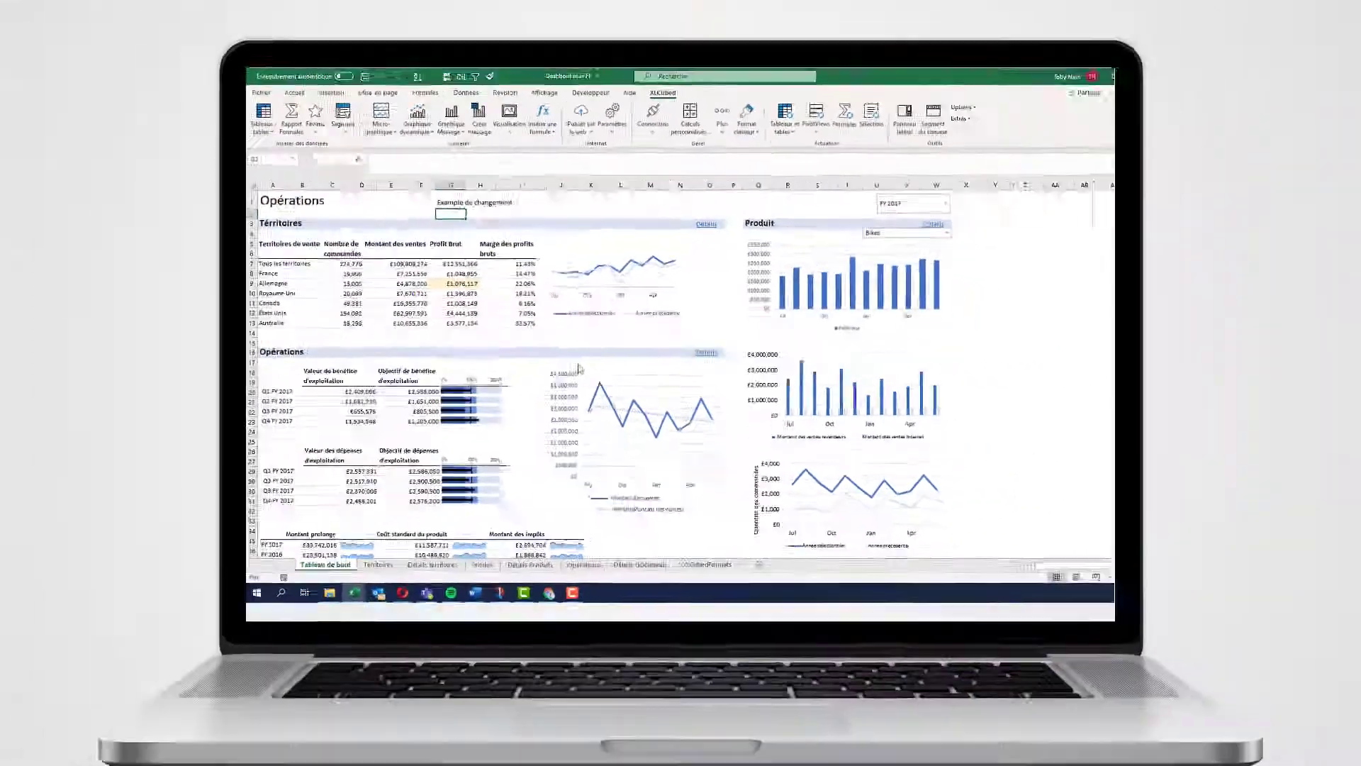